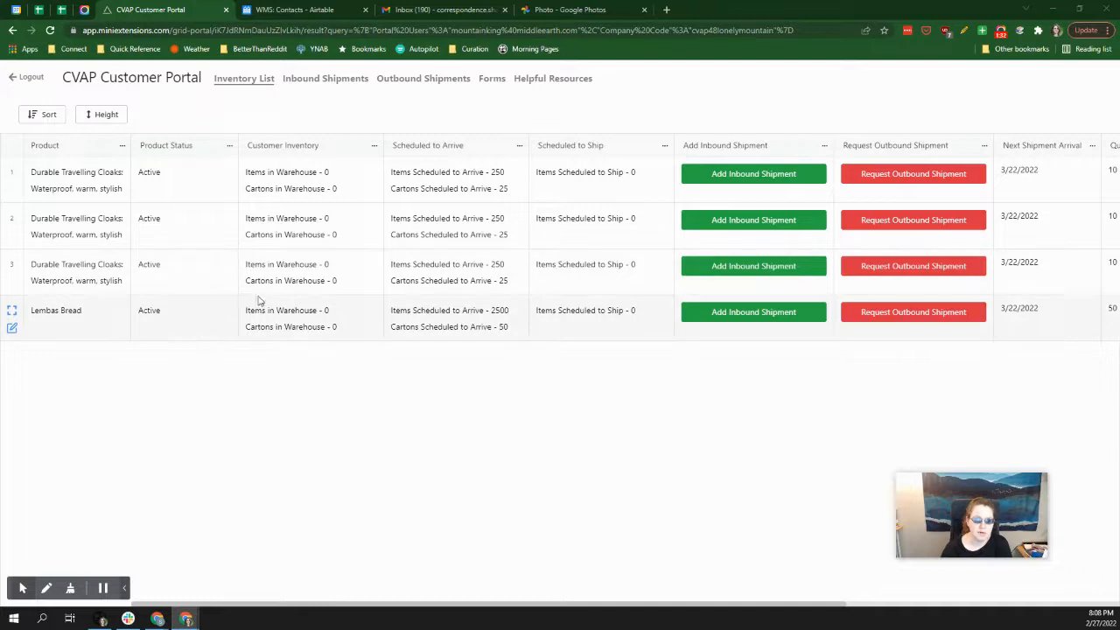
Start an inbound shipment form with shipment type Casepack and Oceanic as the arrival method.
click(494, 80)
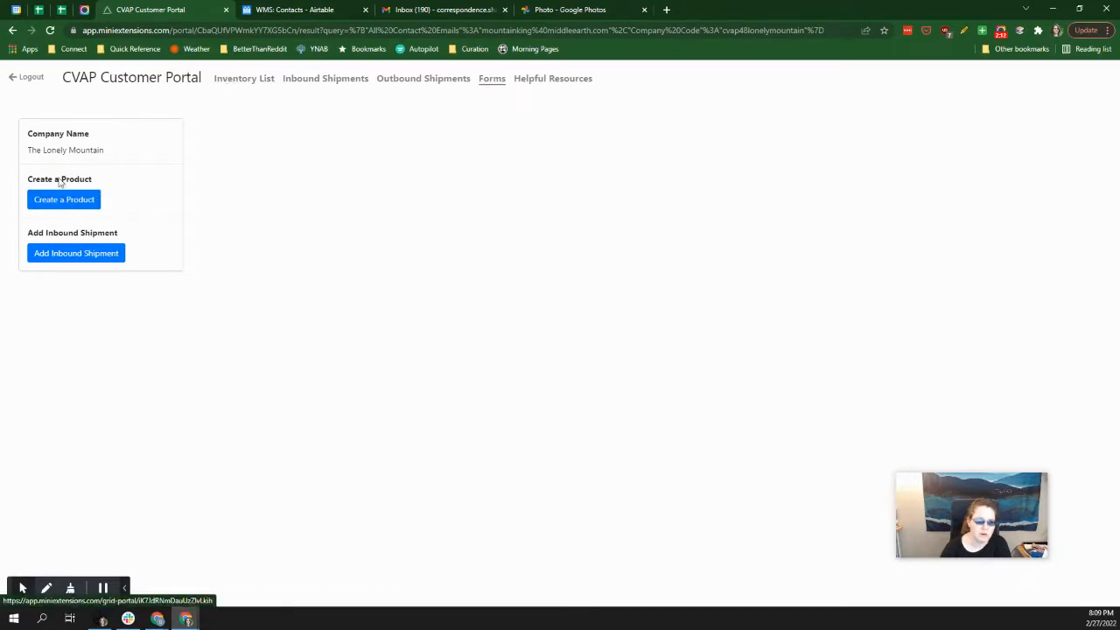
click(96, 253)
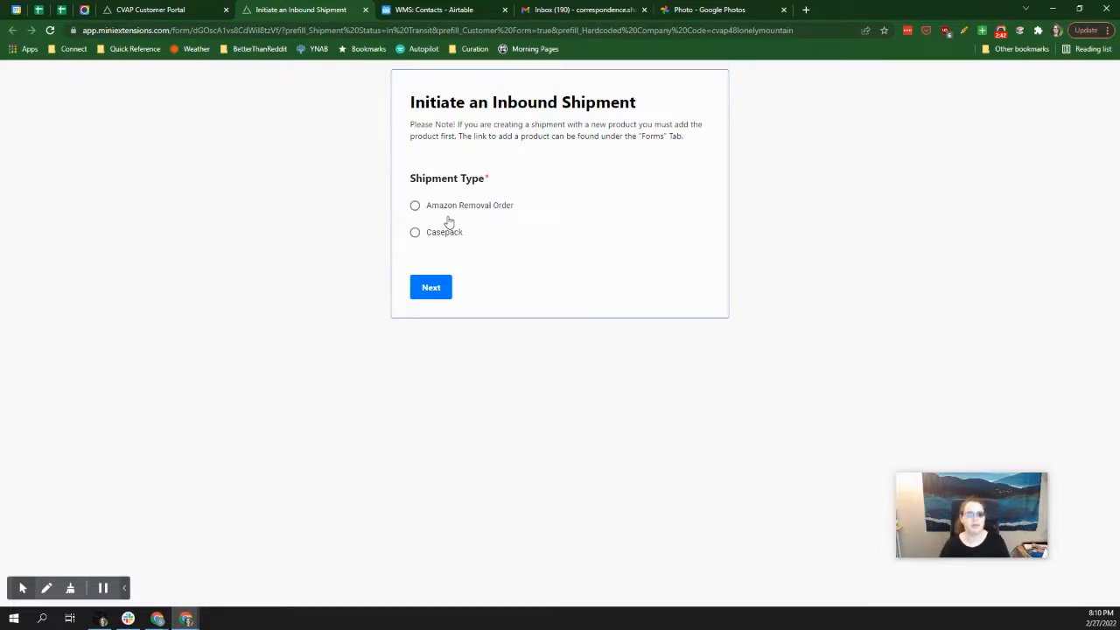
click(416, 234)
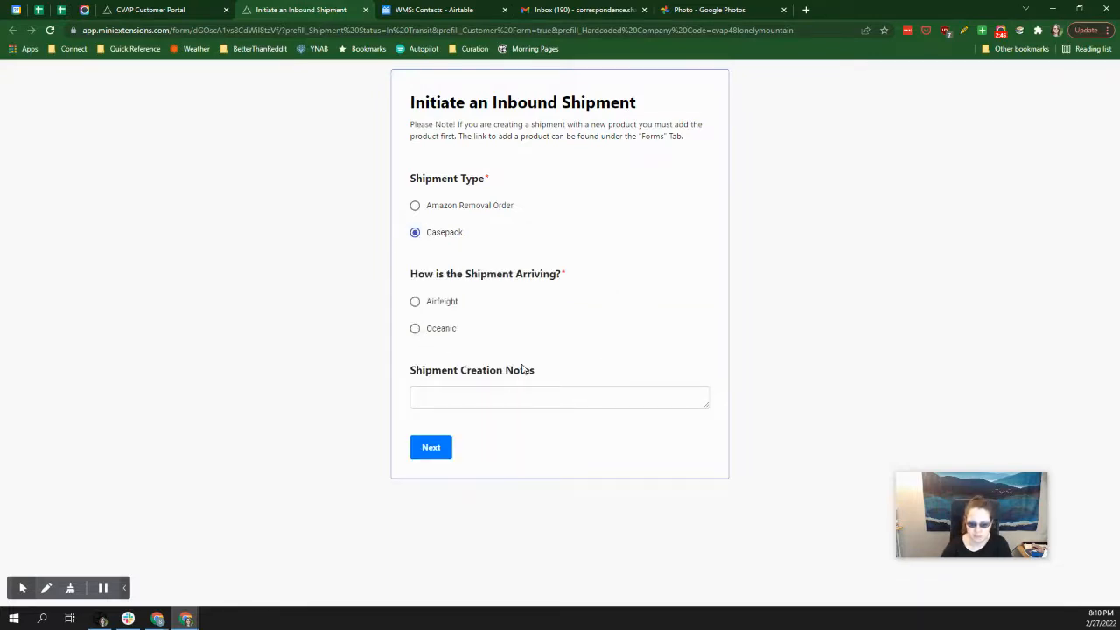
click(416, 337)
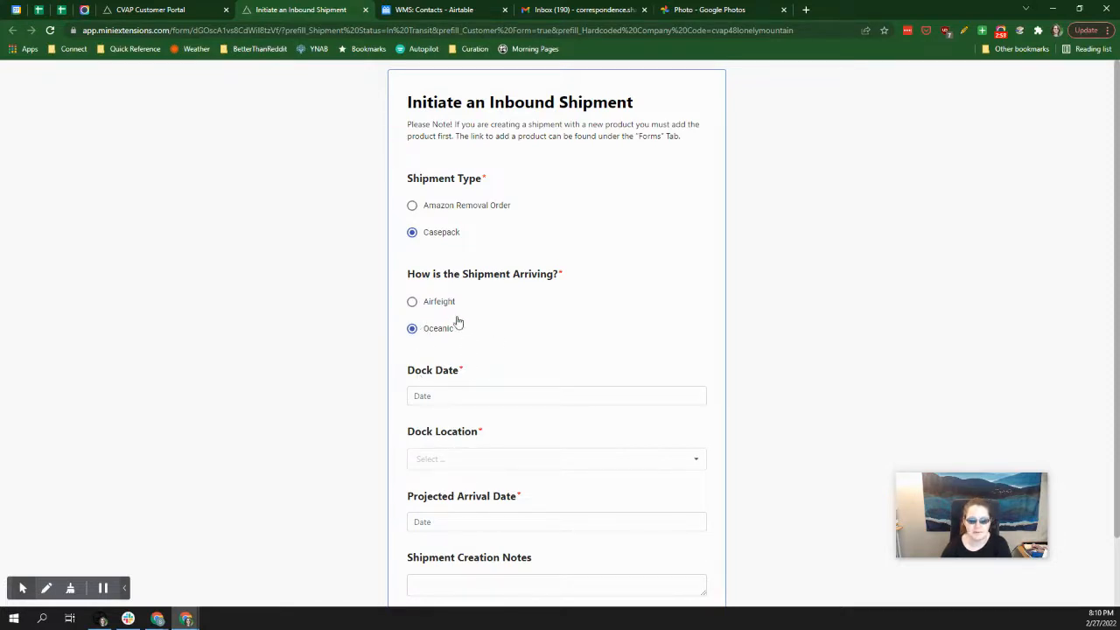
Set the shipment's Dock Date to 4/5/2022.
click(434, 396)
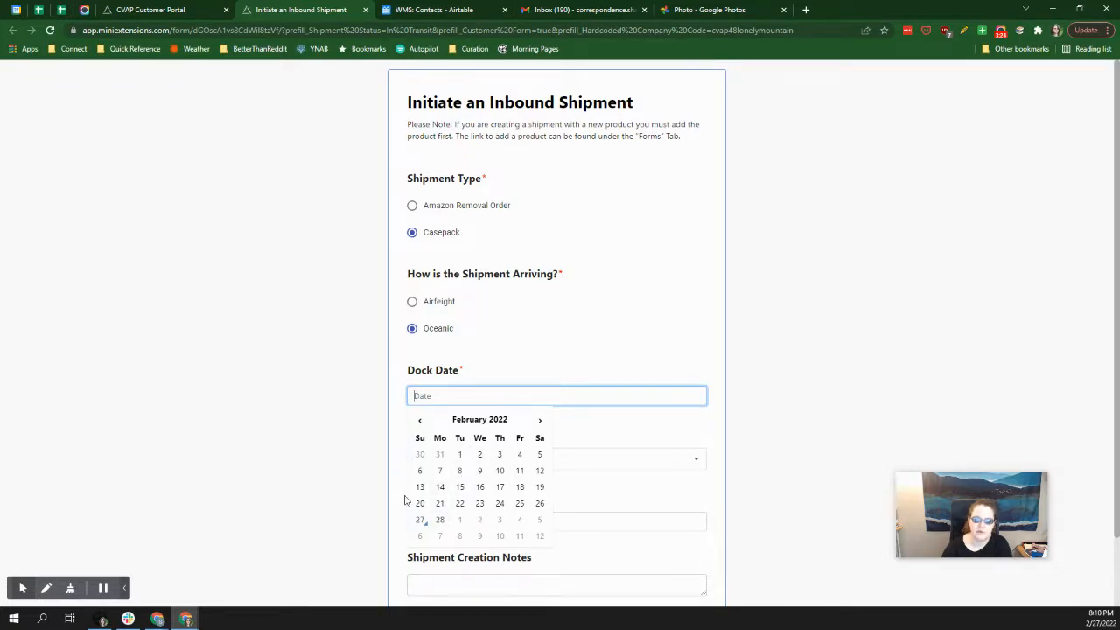
click(543, 423)
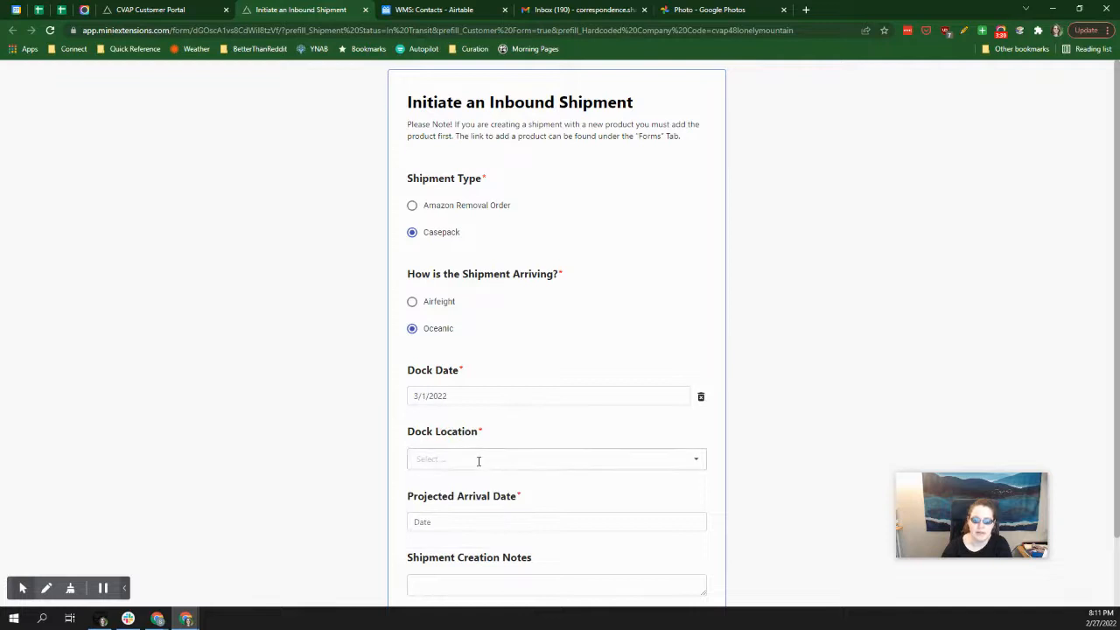
click(455, 393)
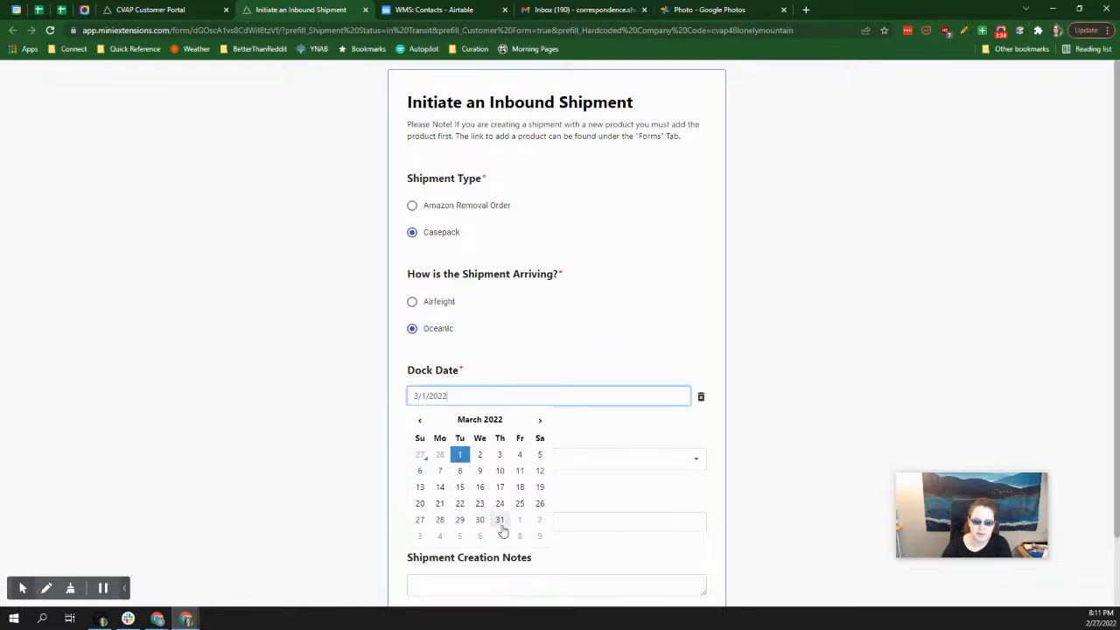
click(539, 426)
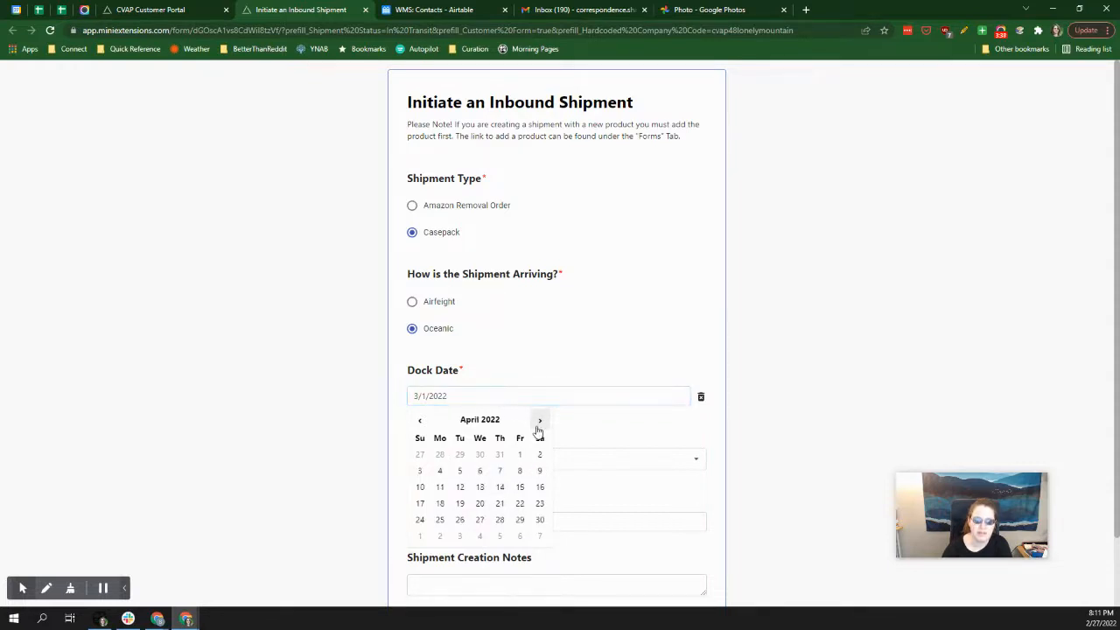
click(460, 474)
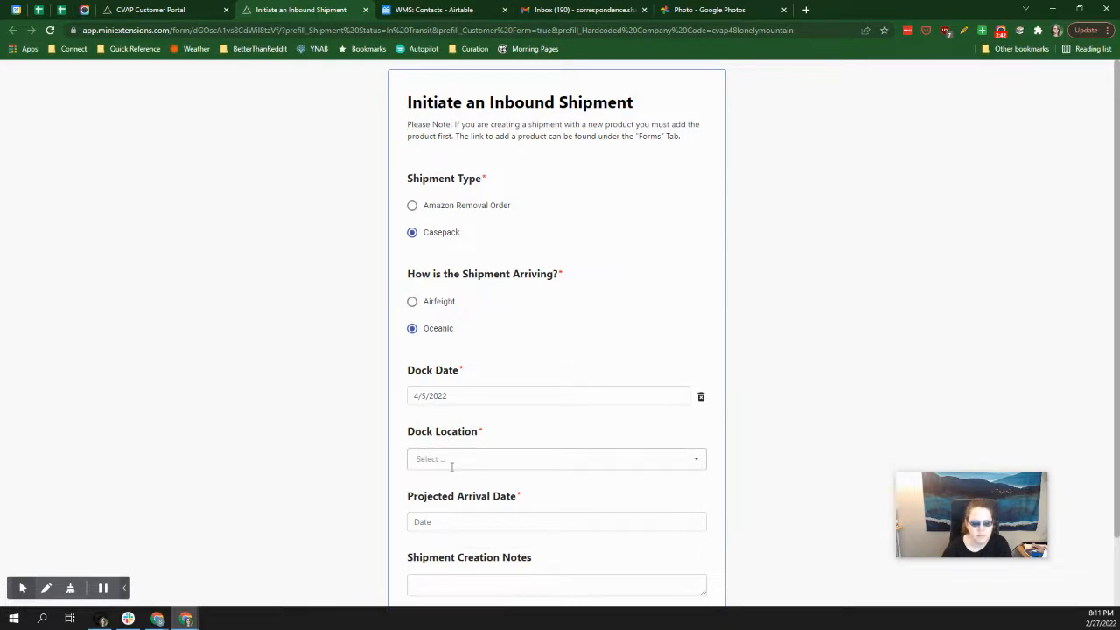
Set the Dock Location to Norfolk International Terminals.
click(491, 461)
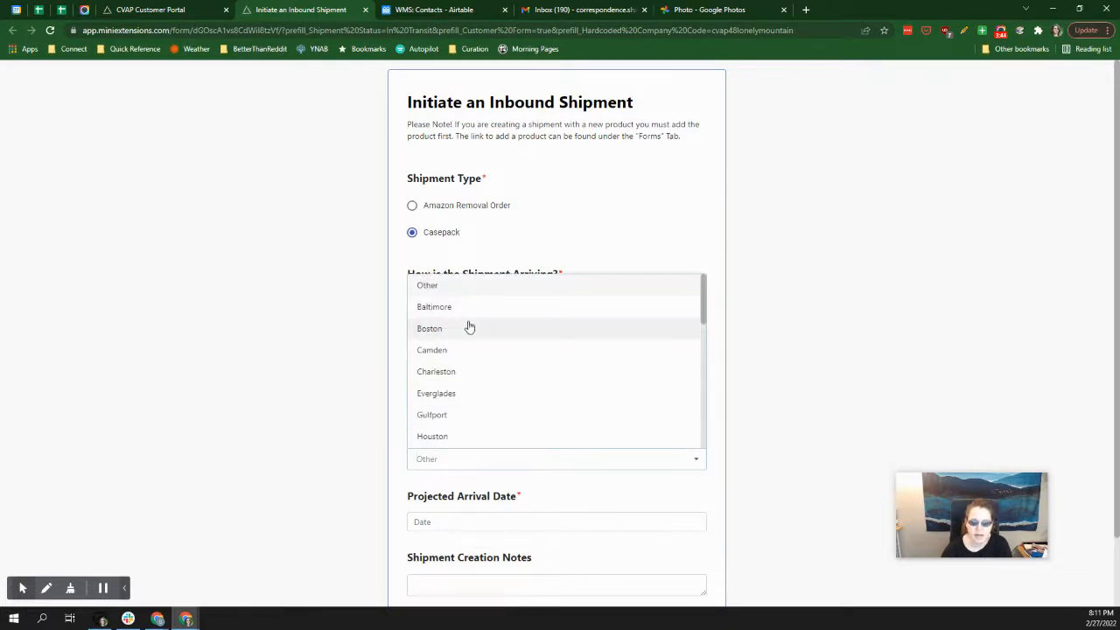
scroll(514, 350, down, 5)
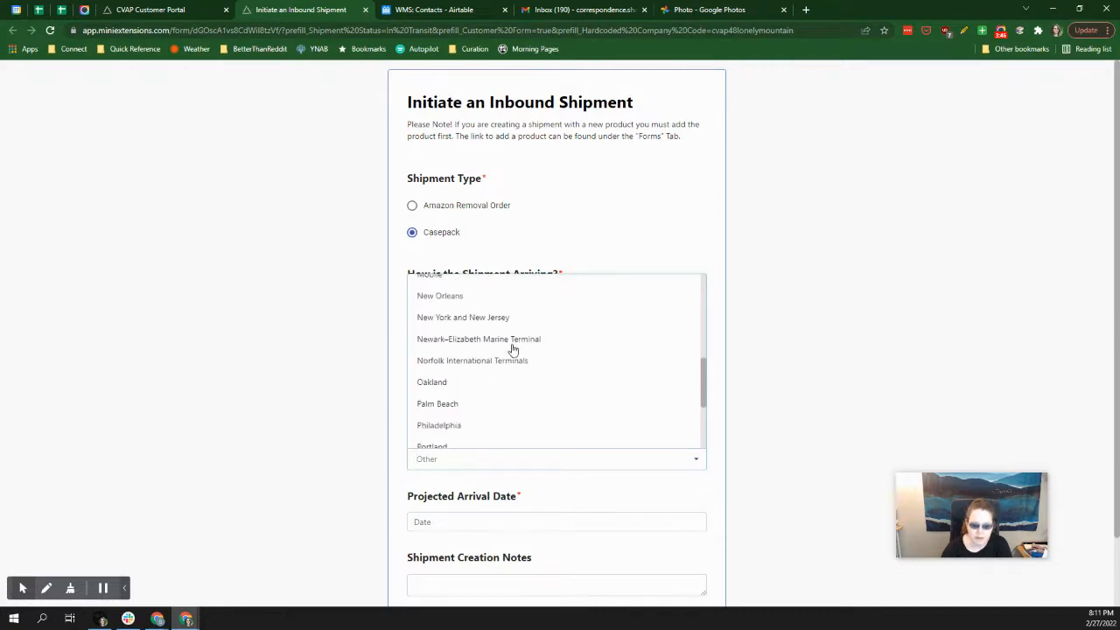
scroll(528, 403, down, 1)
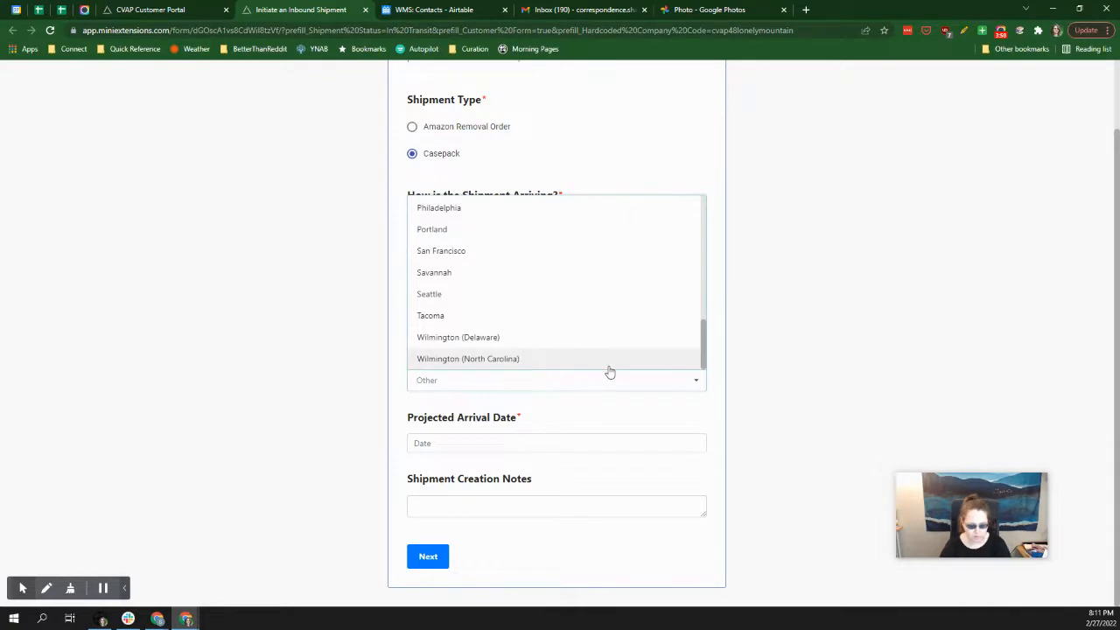
text(nor)
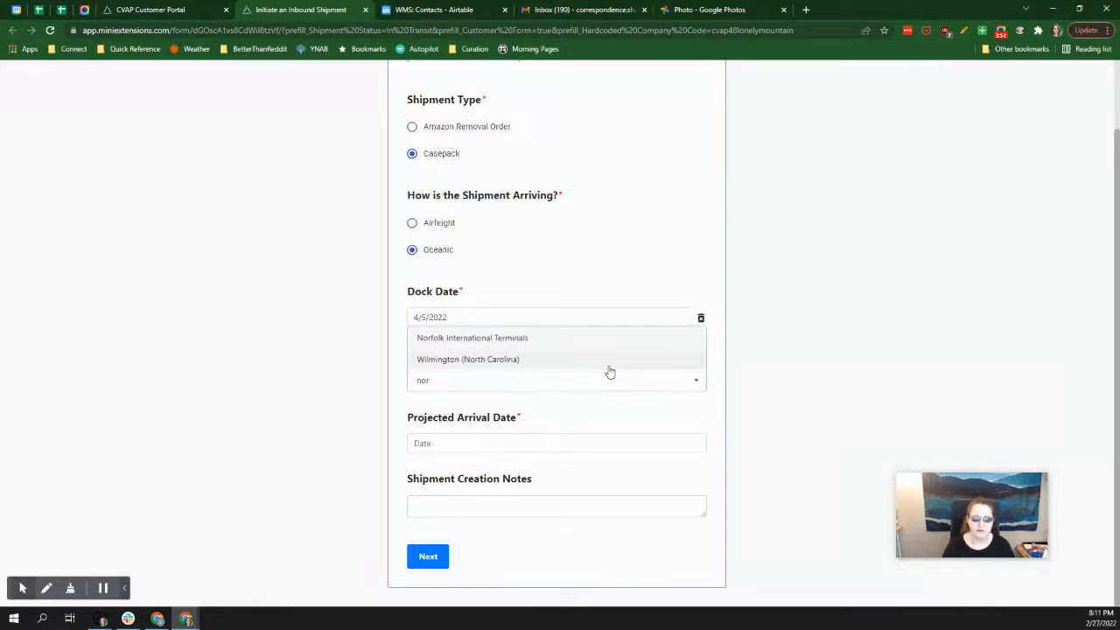
click(547, 340)
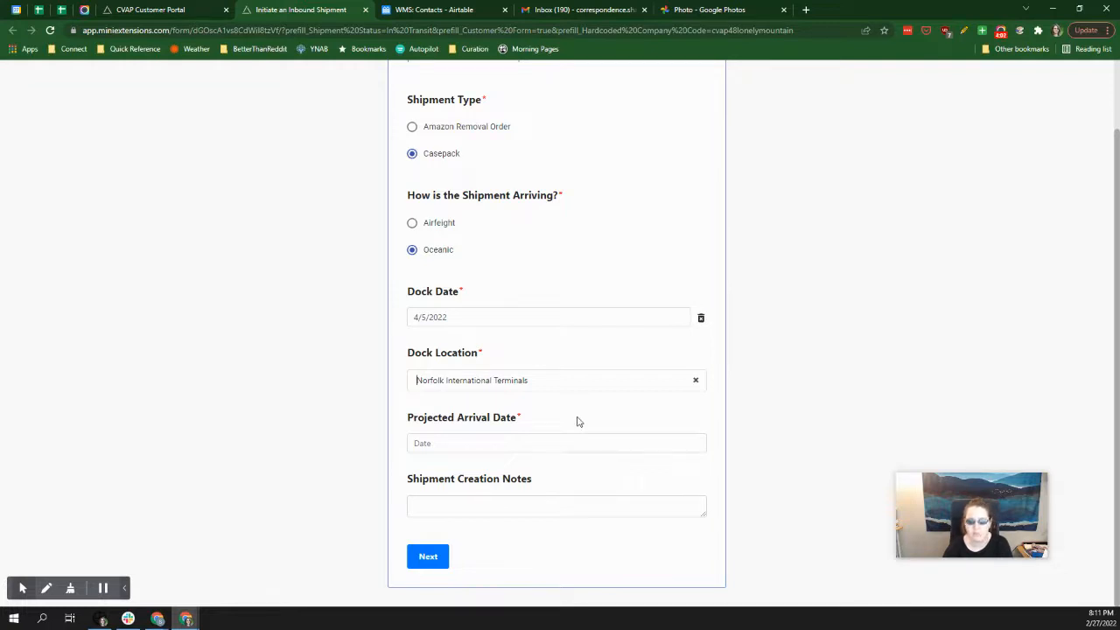
Set the Projected Arrival Date to 4/18/2022.
click(518, 448)
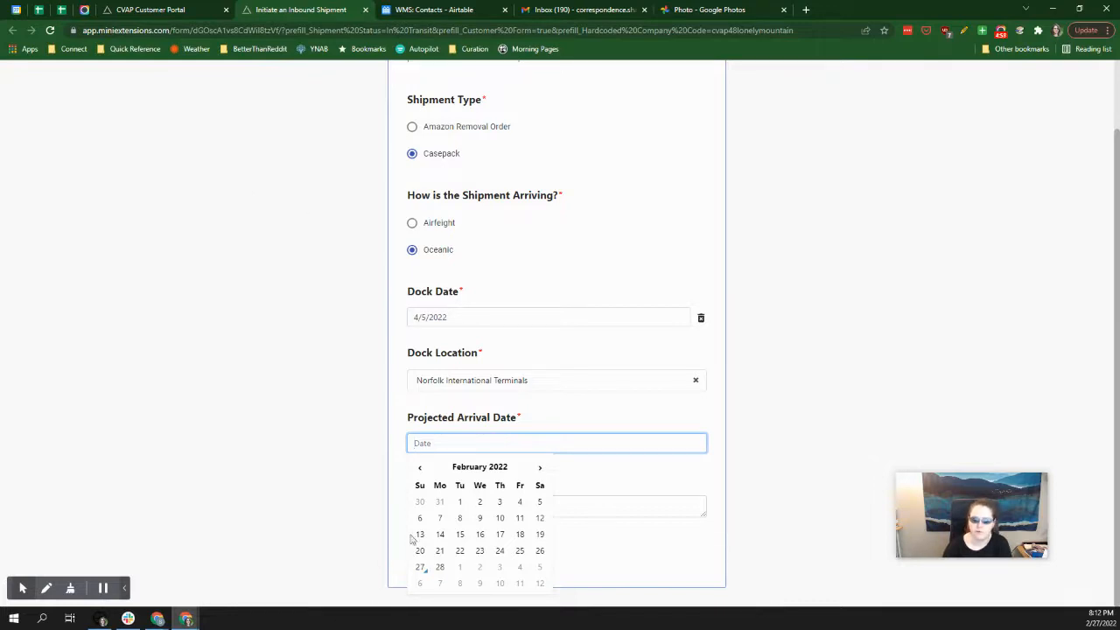
click(540, 469)
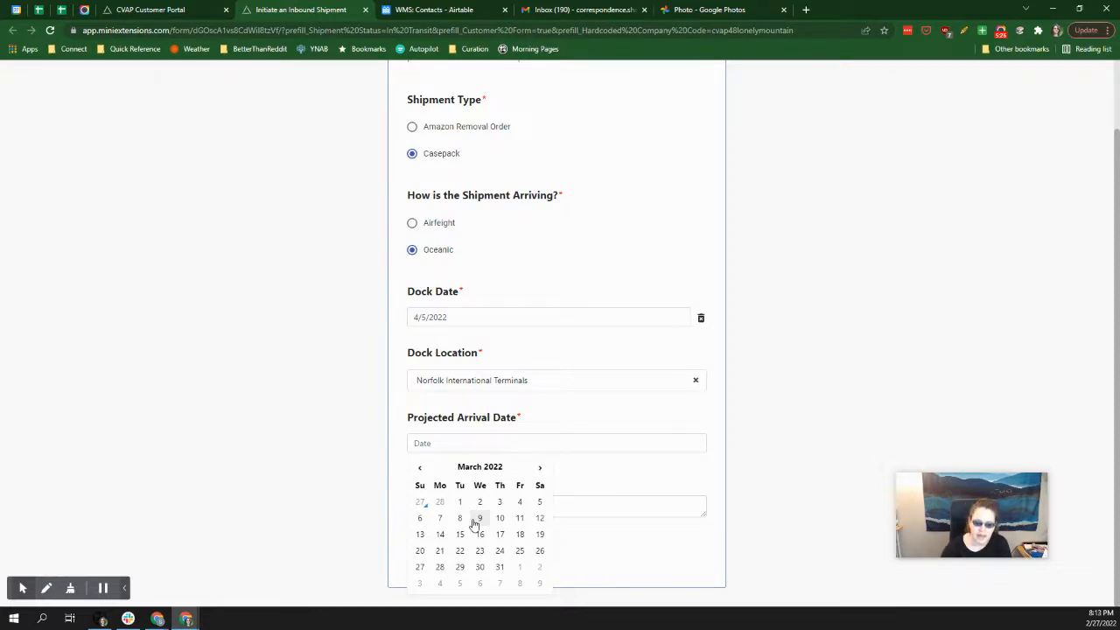
click(540, 469)
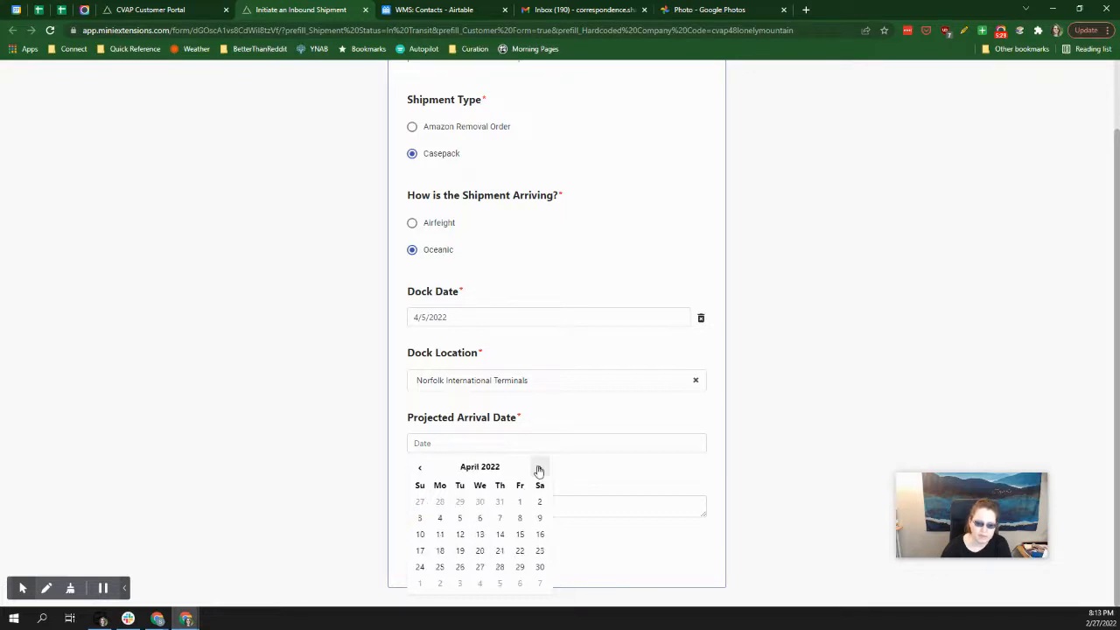
click(441, 552)
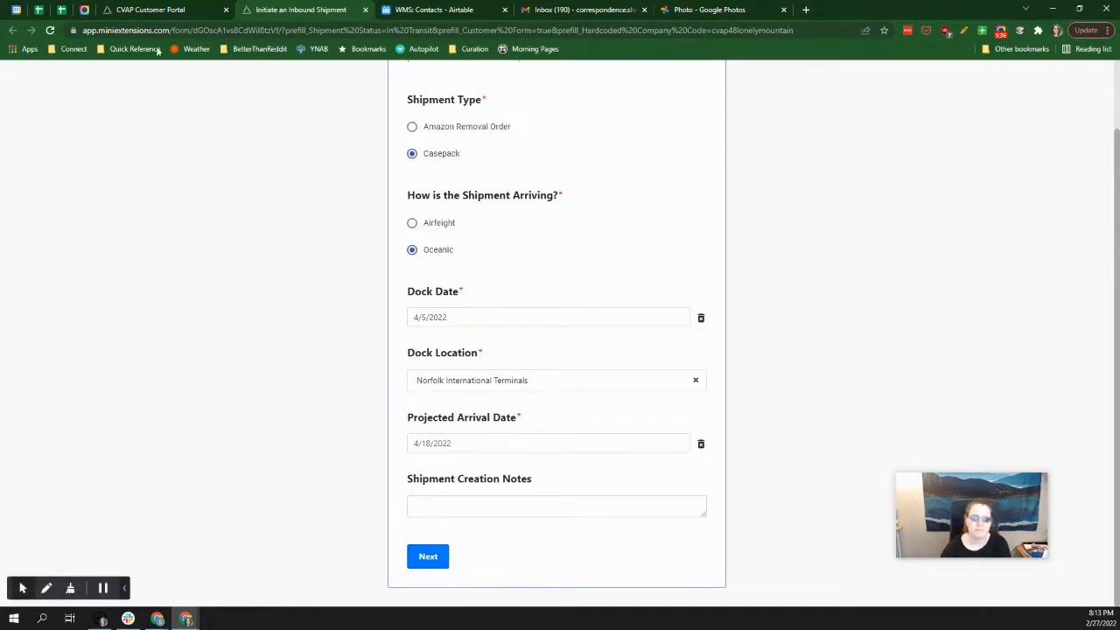
Enter "Freight forward said 4-8 week considering delays" in the Shipment Creation Notes.
click(467, 508)
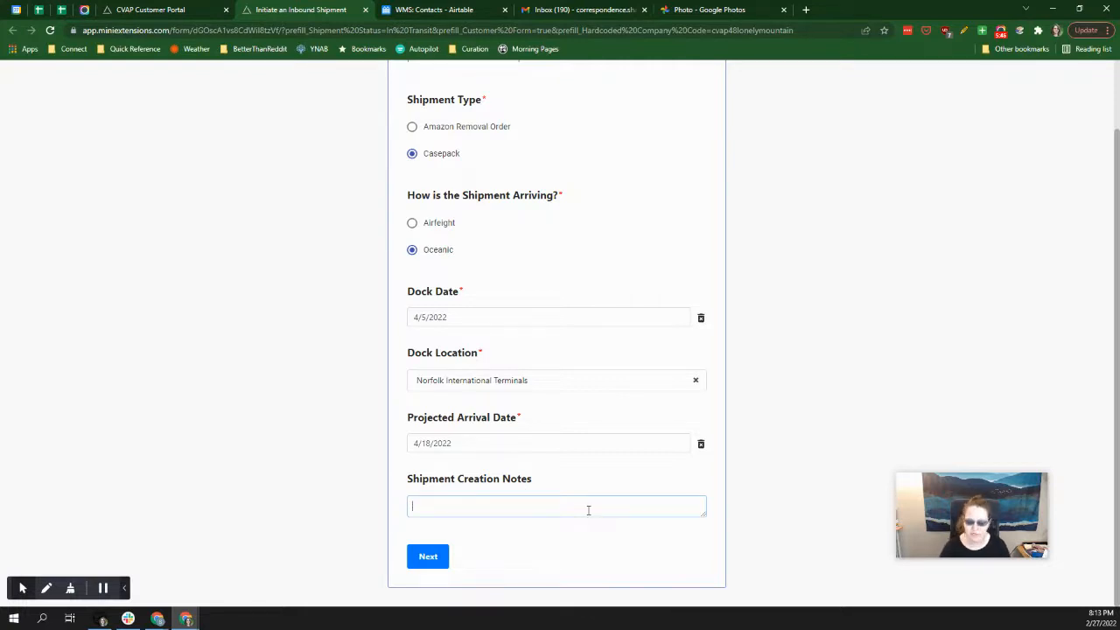
text(Fr)
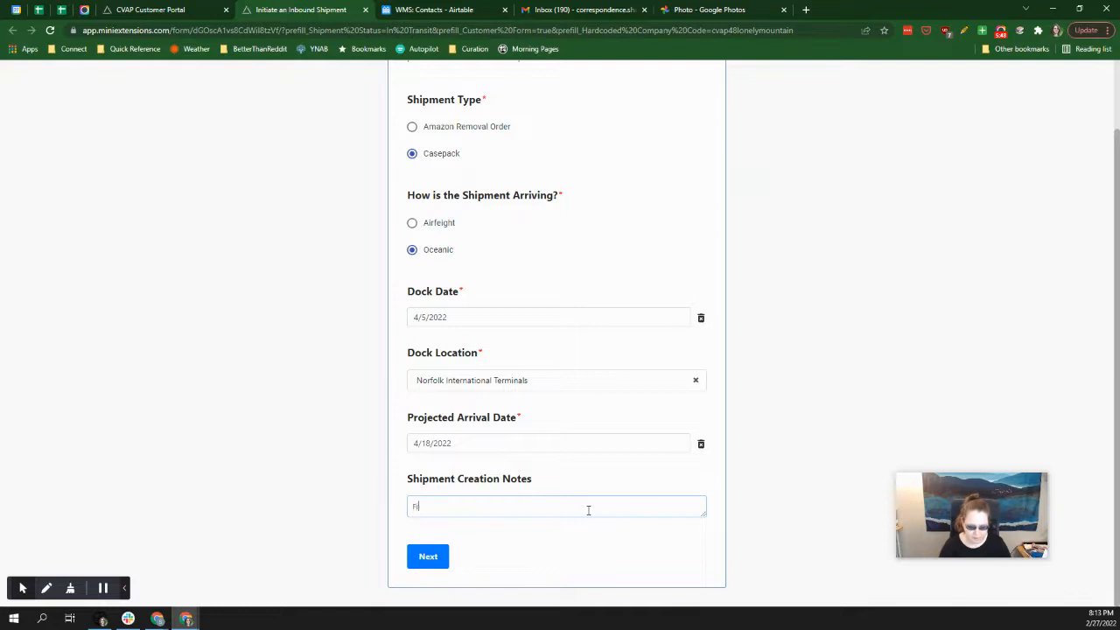
text(eight forard)
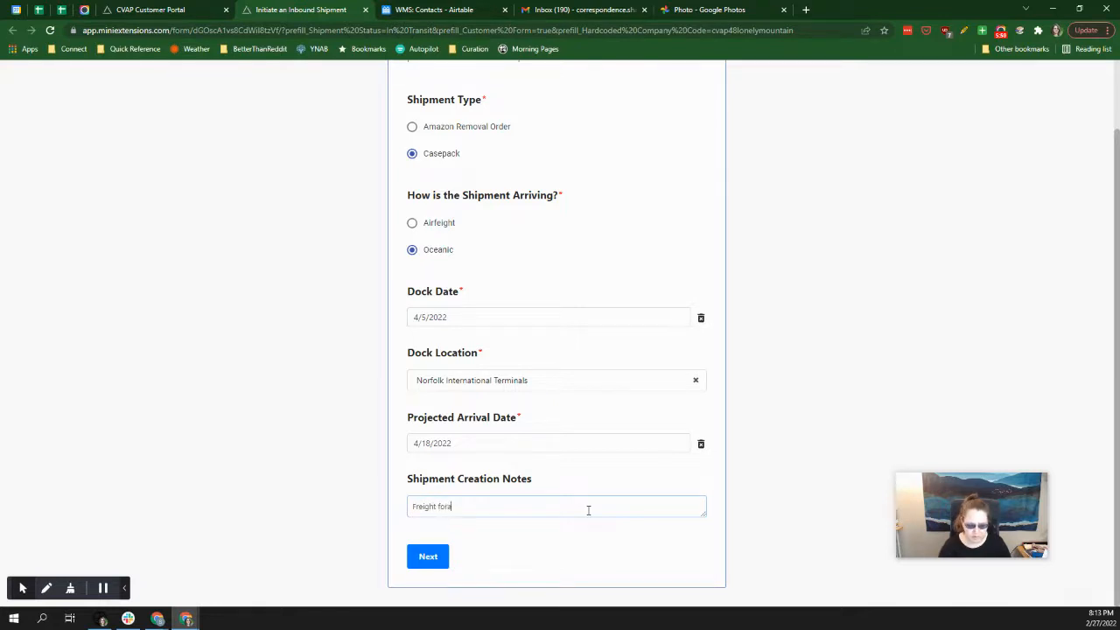
key(BackSpace)
key(BackSpace)
key(BackSpace)
text(ward said)
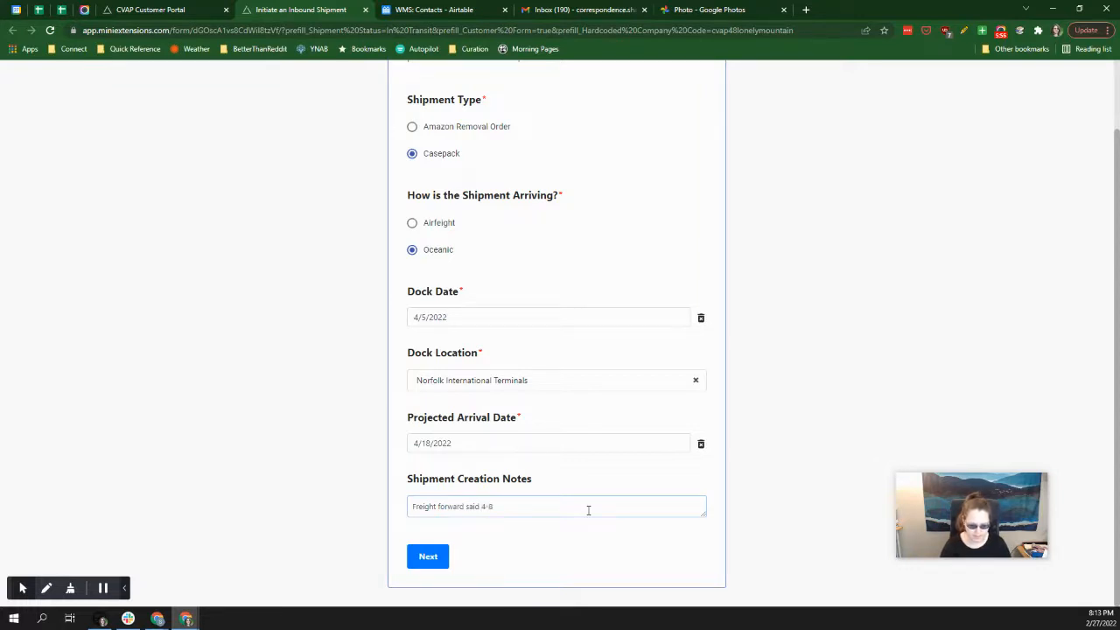
text(4-8 week considering delays)
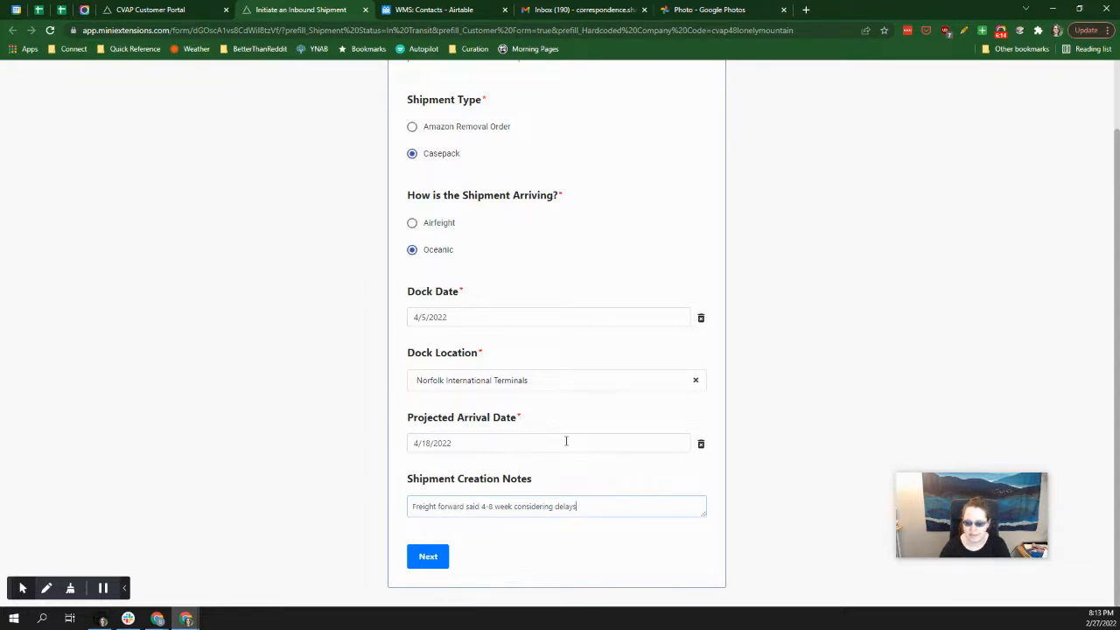
Submit the inbound shipment details, rechecking the date and dock location fields before resubmitting them.
click(431, 562)
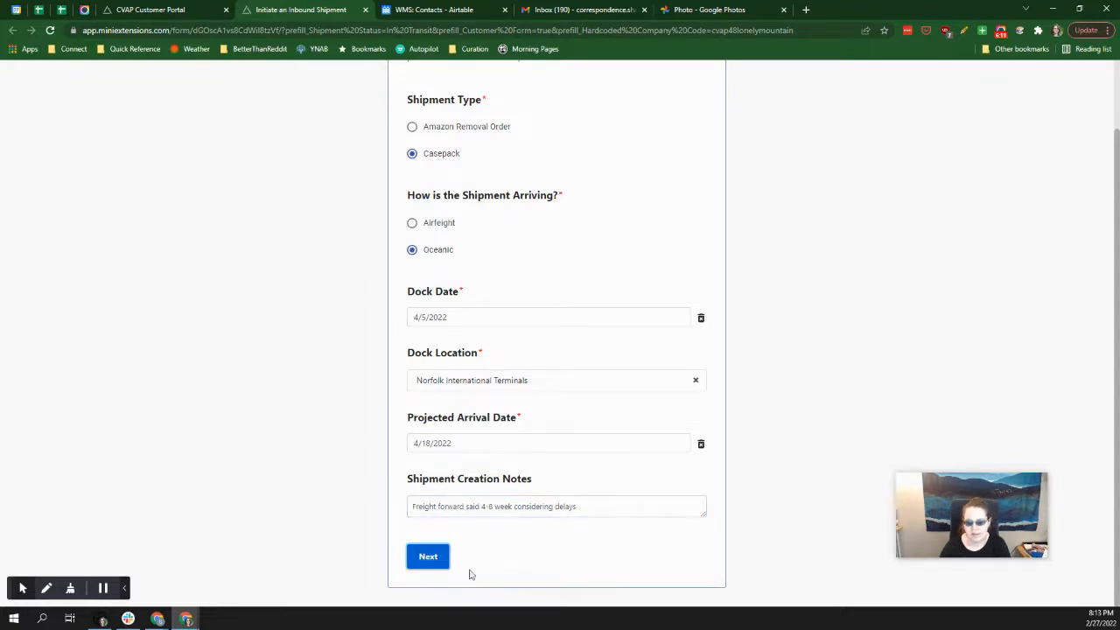
click(440, 556)
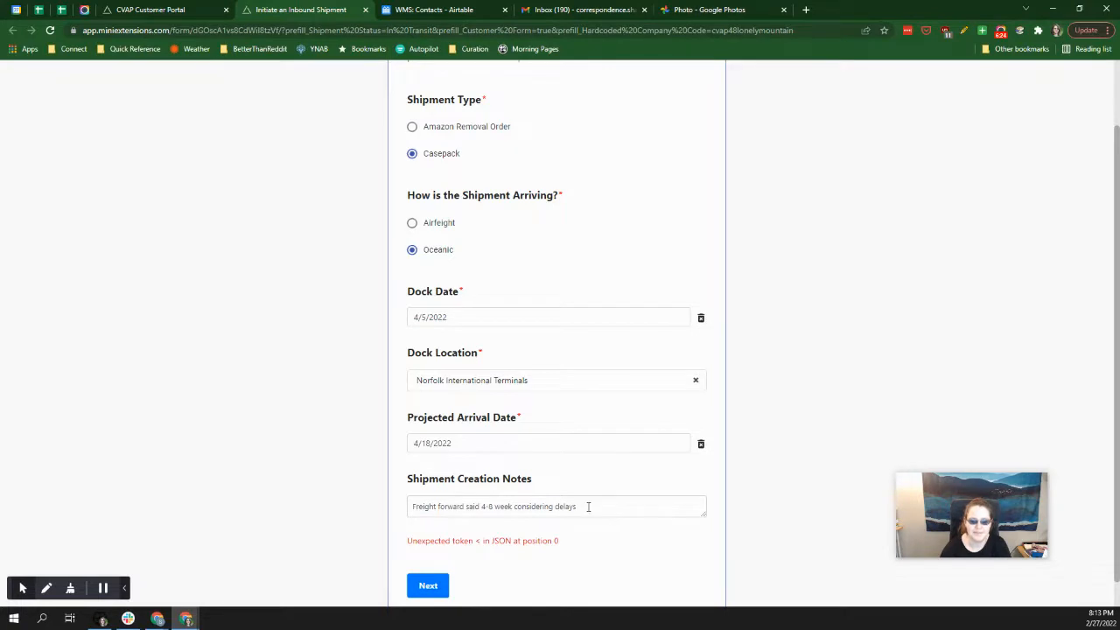
scroll(589, 507, up, 2)
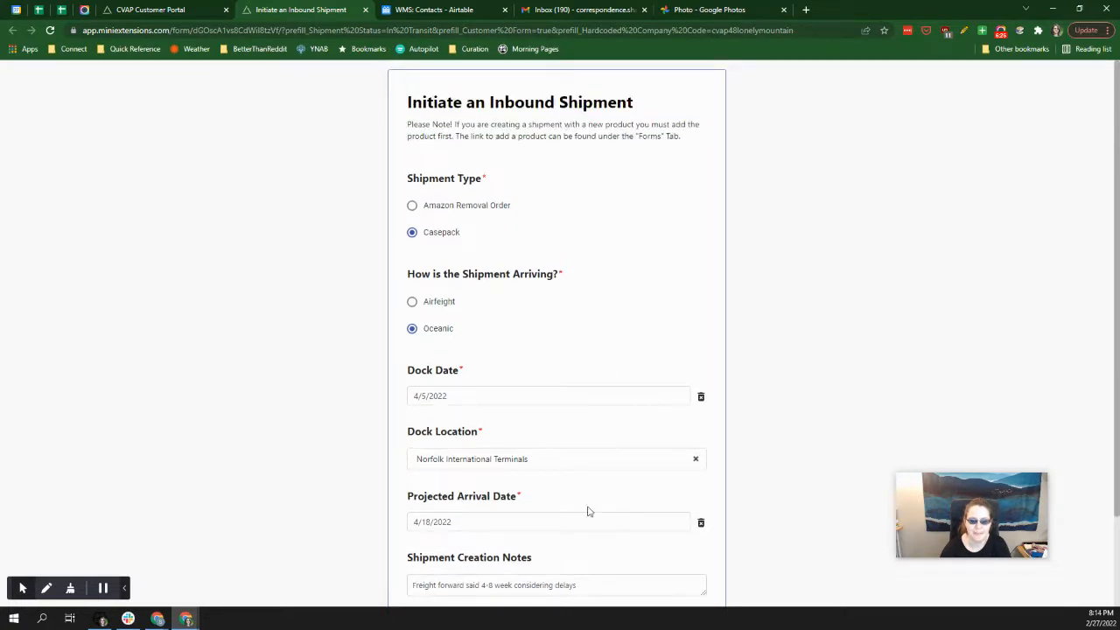
click(466, 396)
click(595, 464)
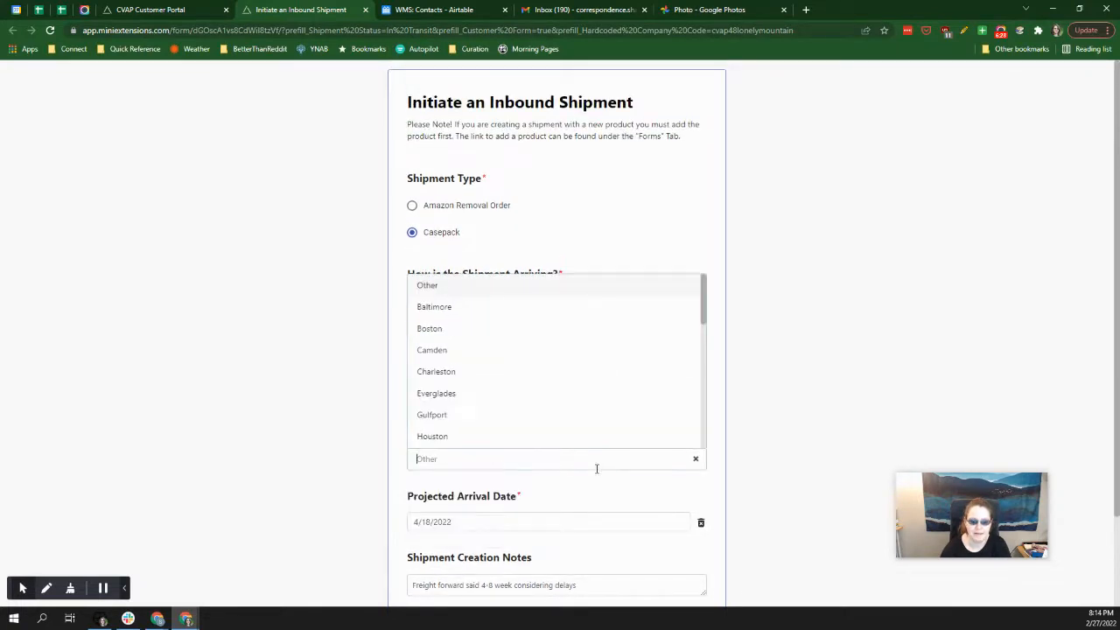
click(613, 524)
scroll(611, 516, down, 3)
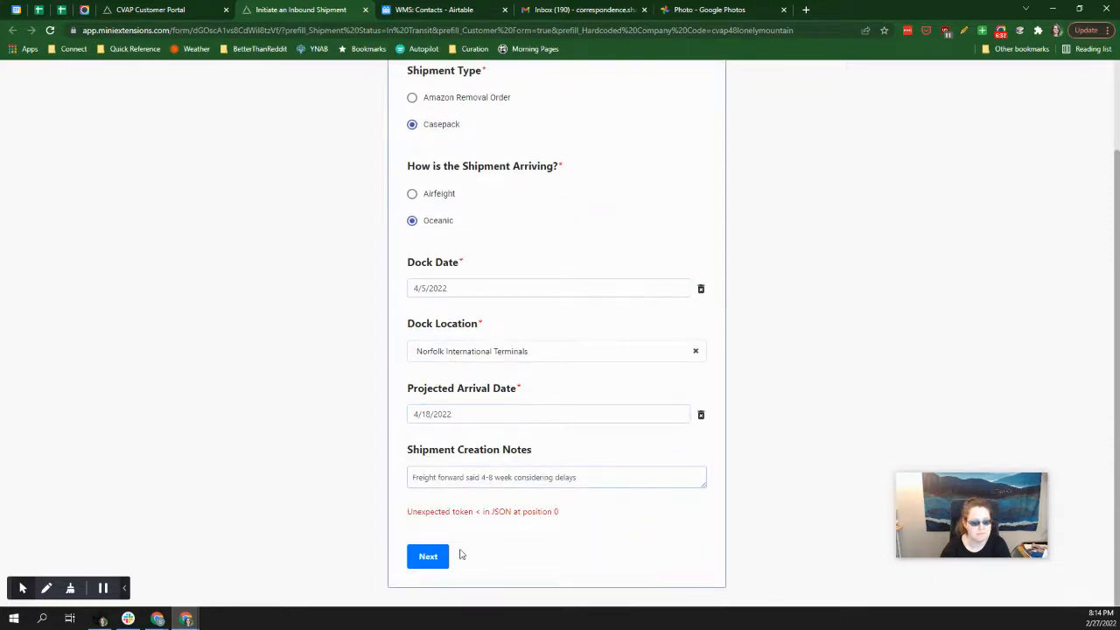
click(428, 563)
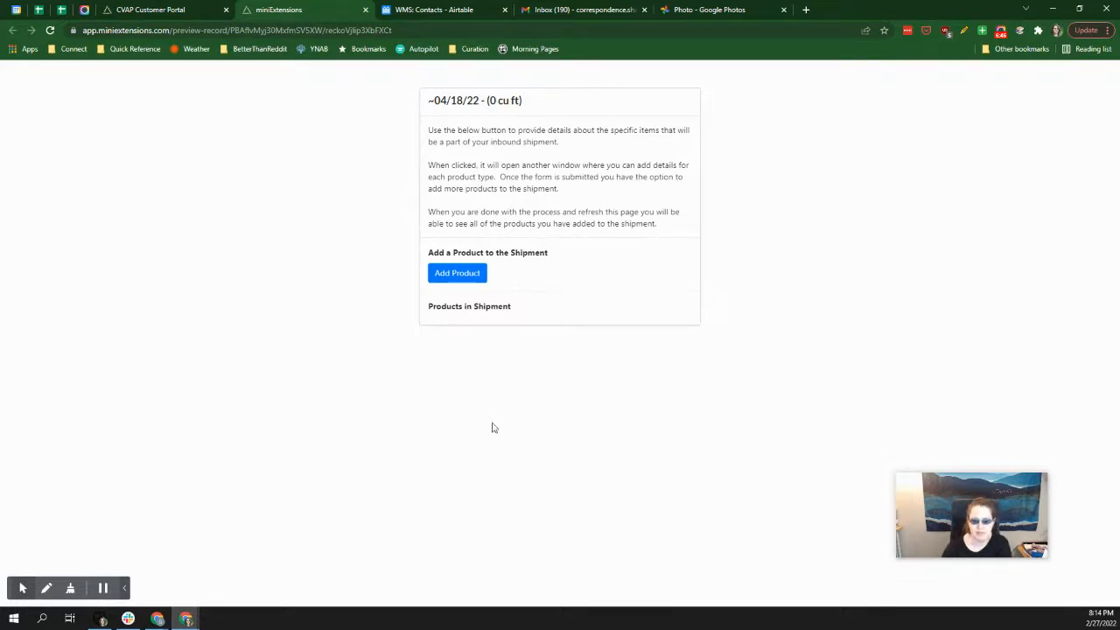
Start a product entry for the shipment with The Lonely Mountain - Lembas Bread and a requested quantity of 100 cartons.
click(462, 275)
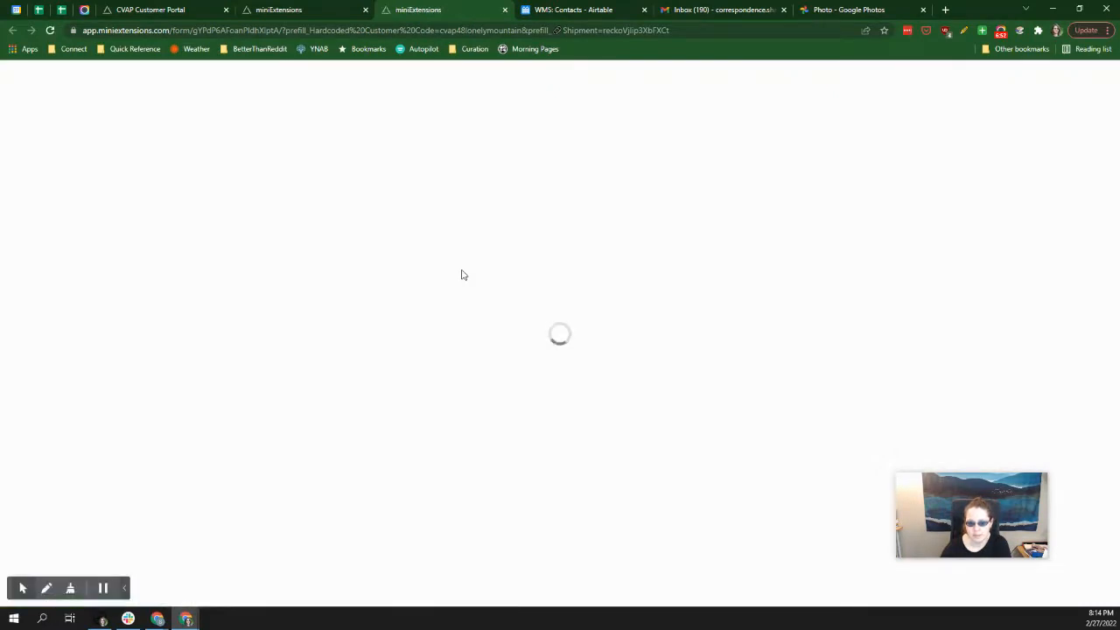
click(554, 118)
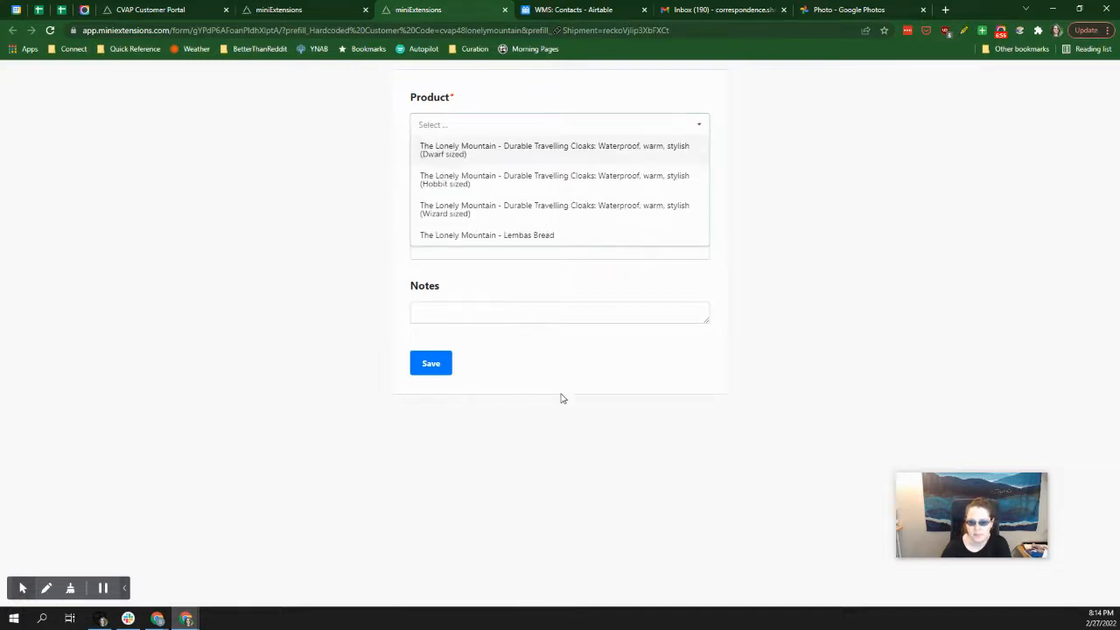
click(523, 236)
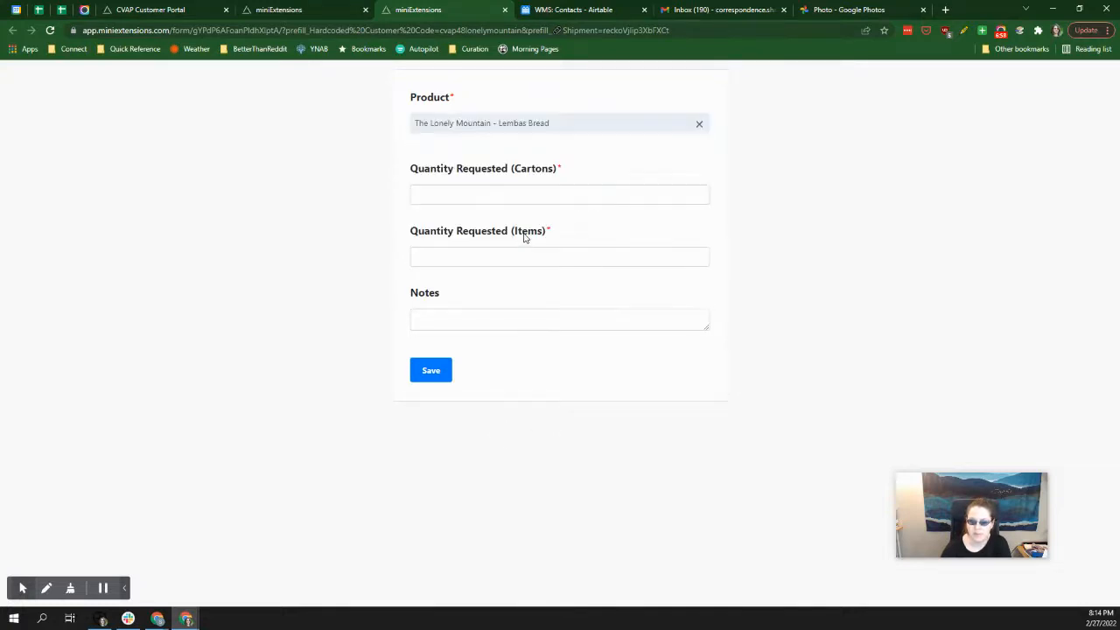
click(471, 244)
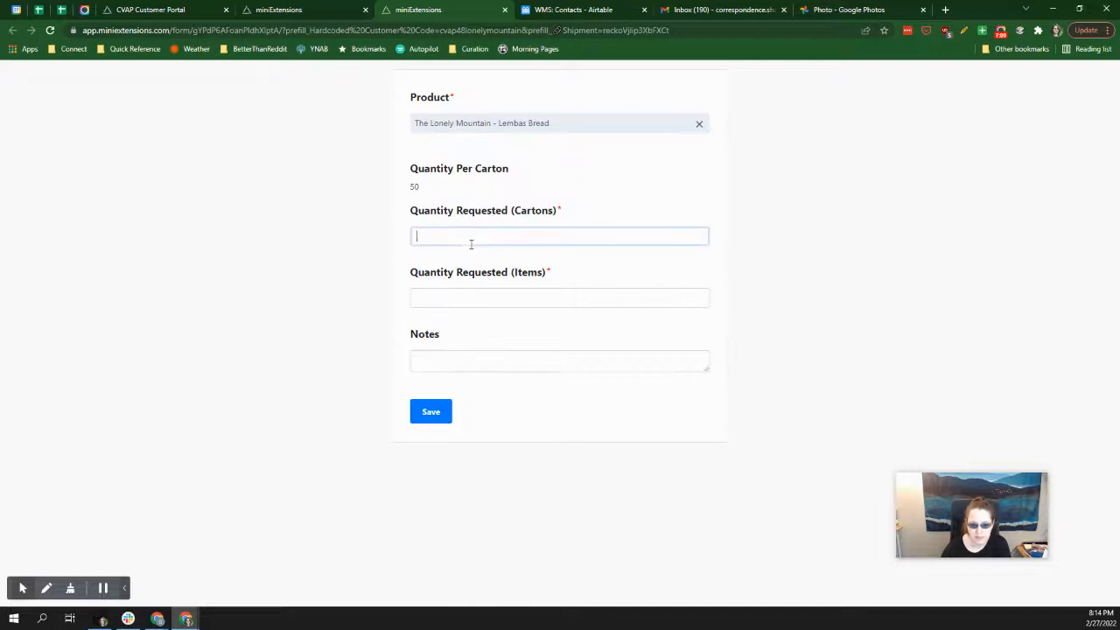
text(100)
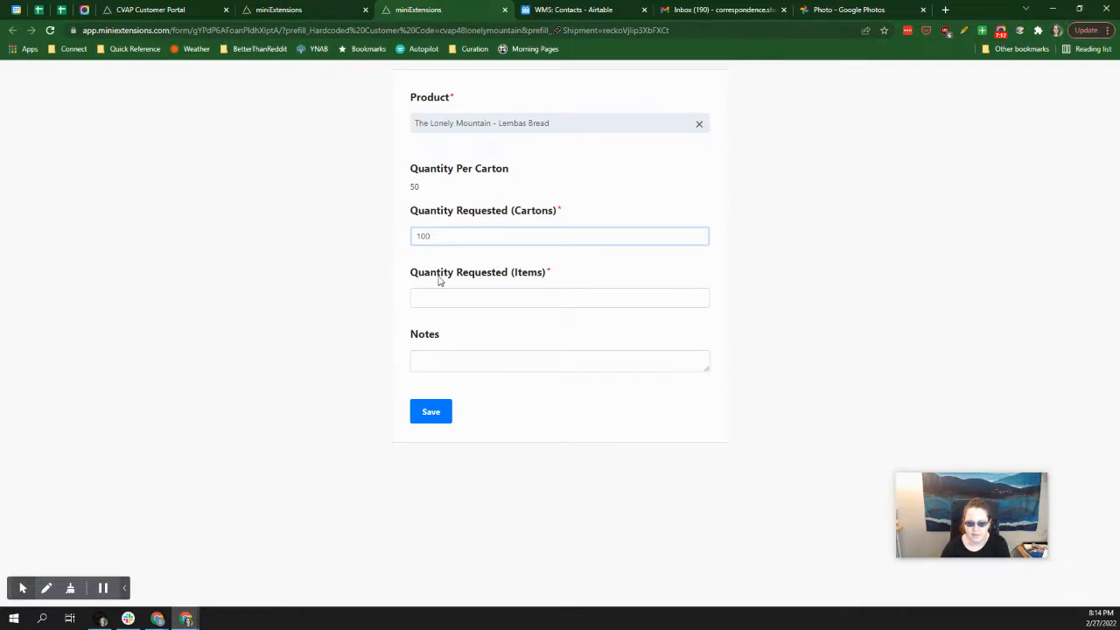
click(412, 255)
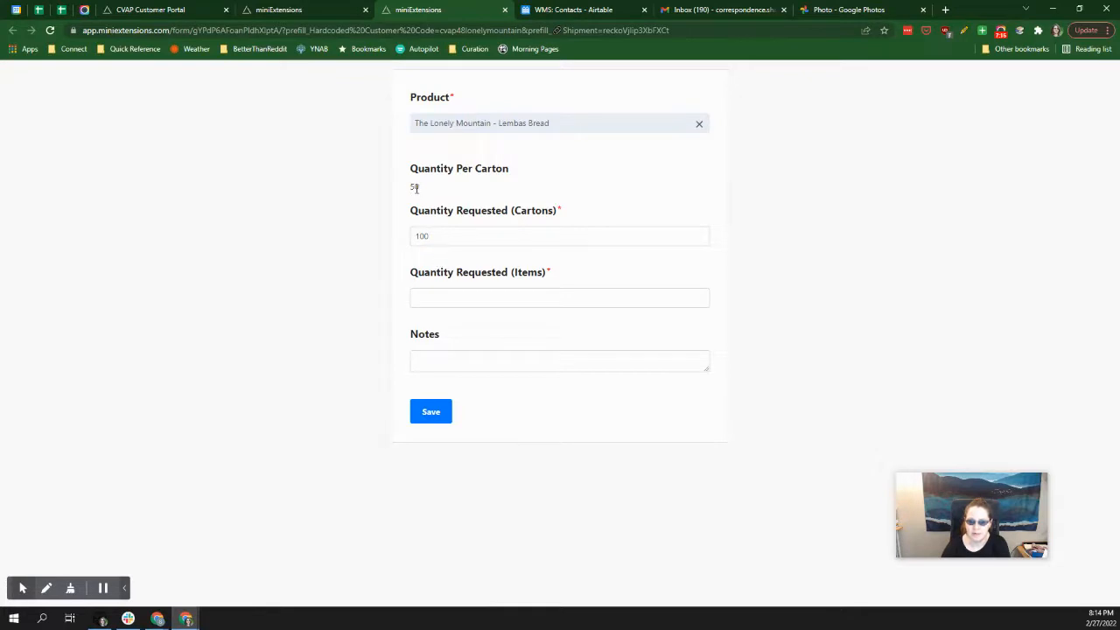
Set the requested item quantity for the 100 cartons of Lembas Bread to 5000.
click(419, 304)
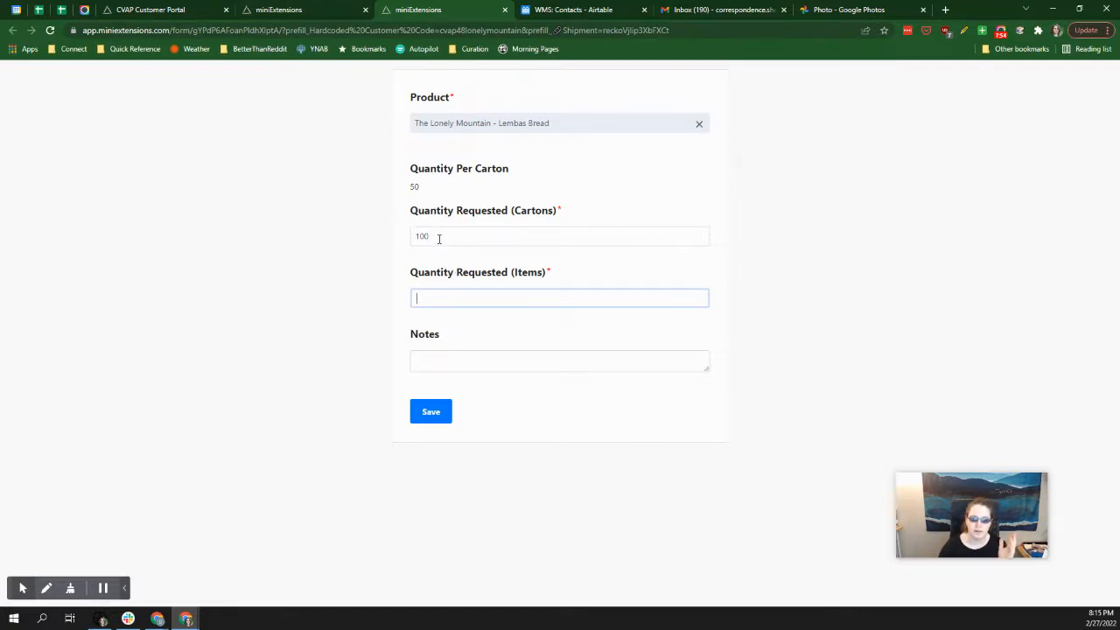
drag(439, 238, 383, 242)
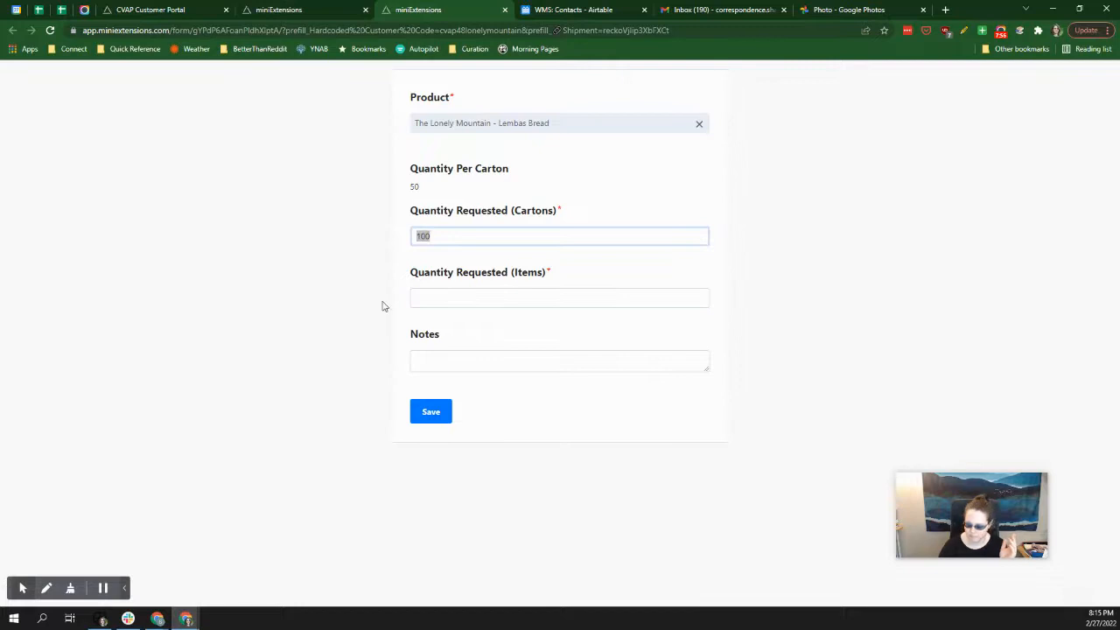
click(445, 302)
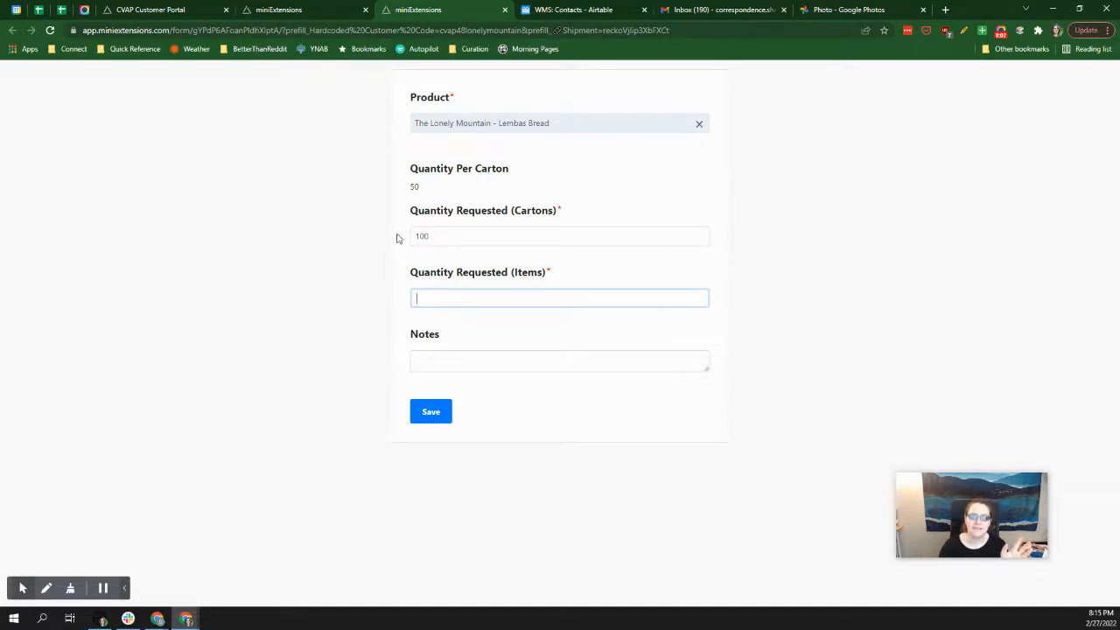
click(442, 237)
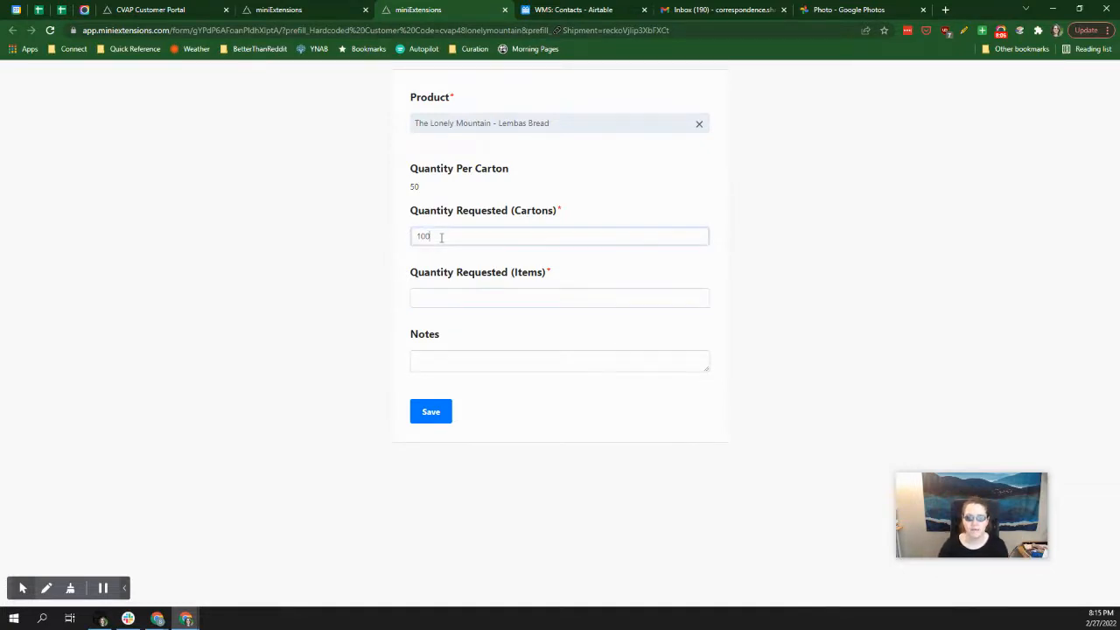
click(455, 305)
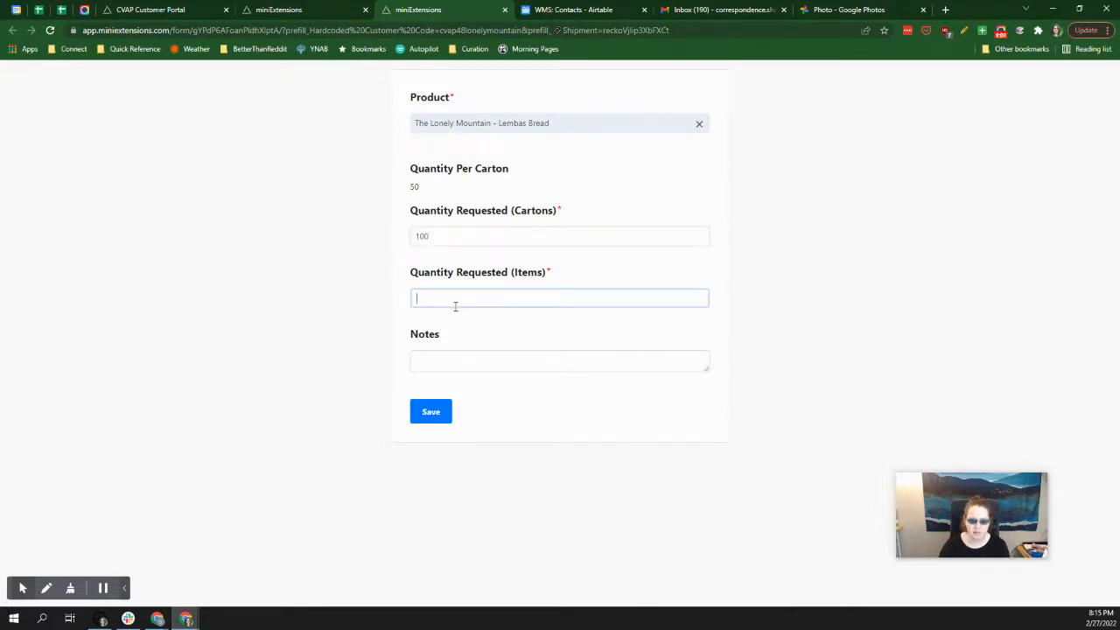
text(5000)
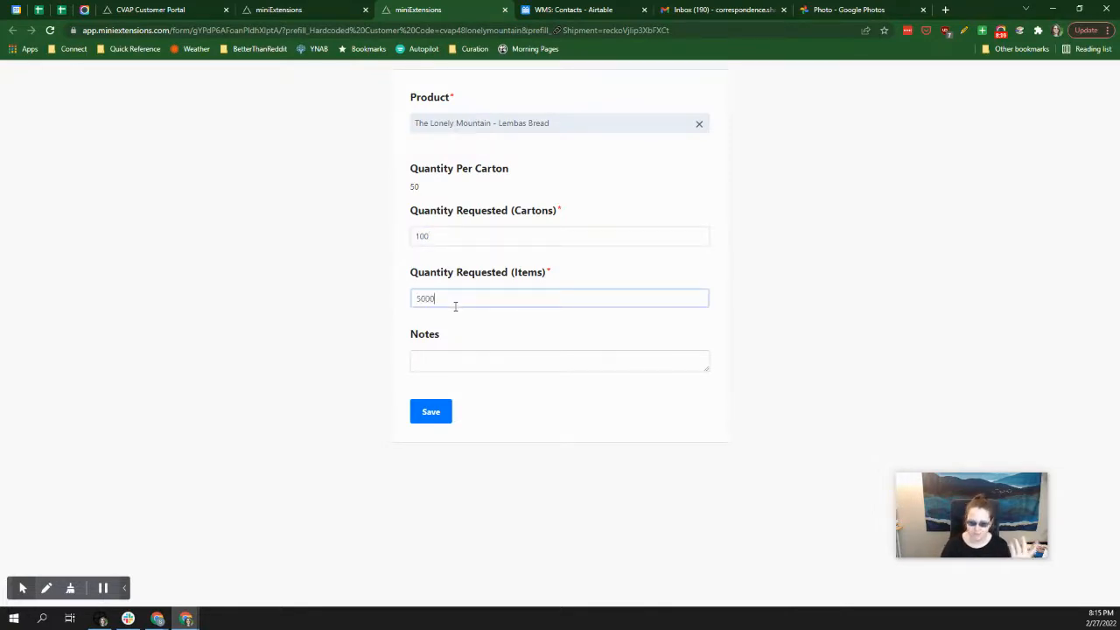
Replace the requested item quantity for Lembas Bread with 4999.
key(BackSpace)
key(BackSpace)
key(BackSpace)
key(BackSpace)
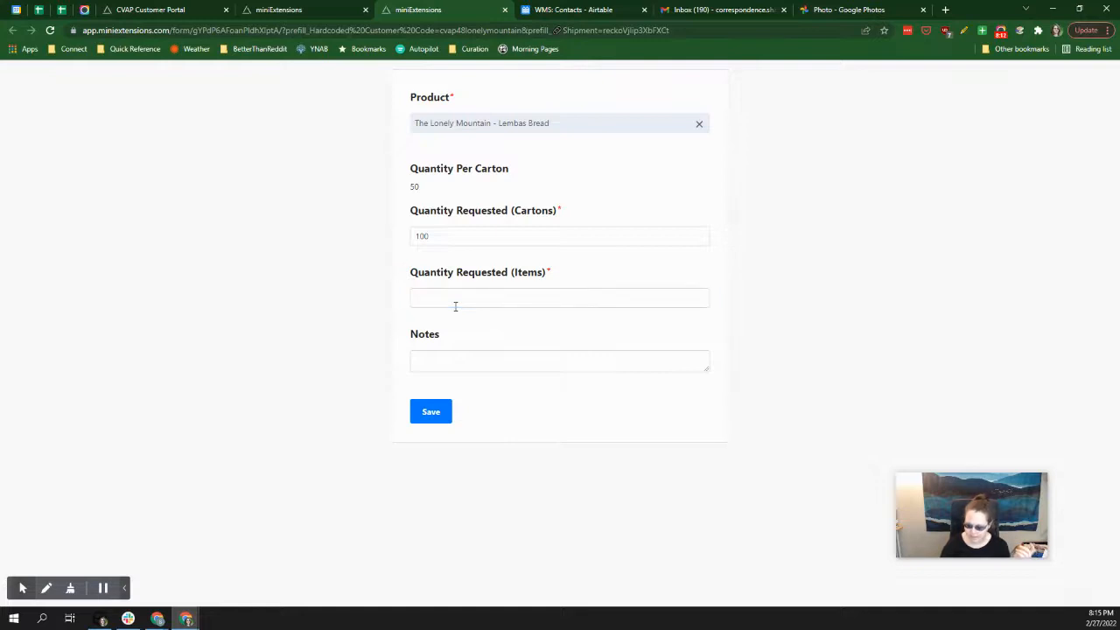
click(454, 305)
text(45)
text(00)
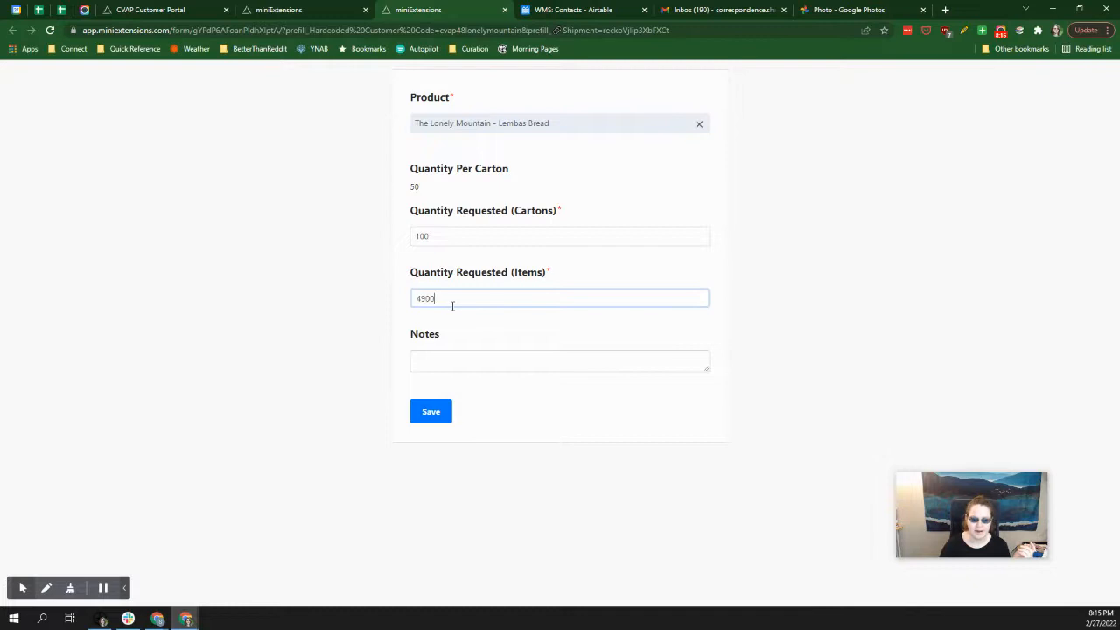
key(BackSpace)
key(BackSpace)
text(999)
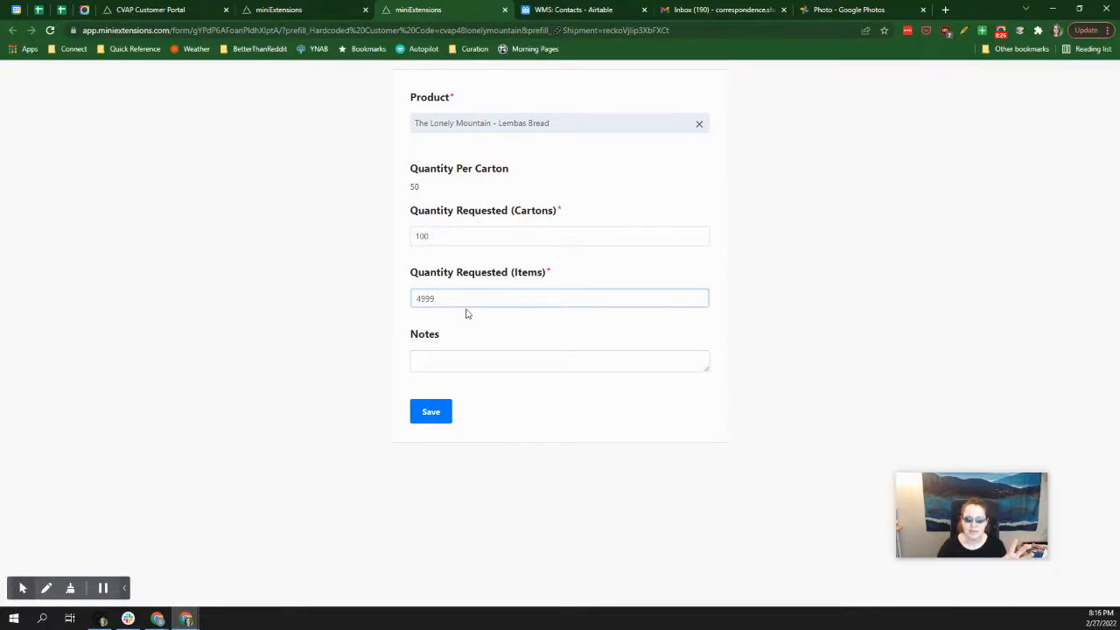
Change the requested item quantity for Lembas Bread to 5000, leave the notes empty, and save the product entry.
click(473, 328)
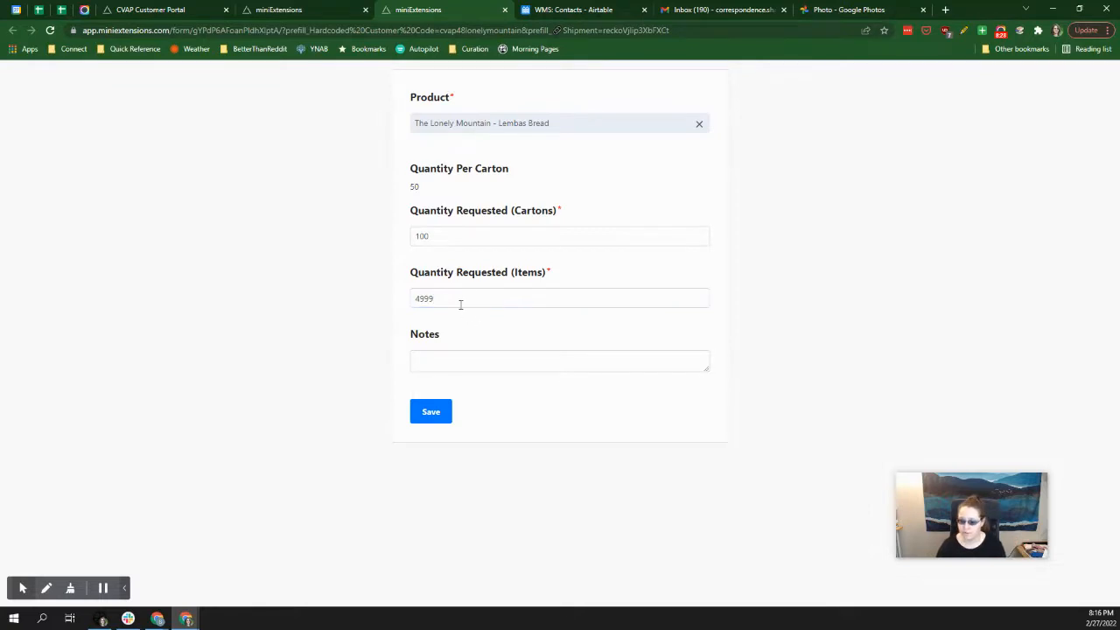
click(457, 303)
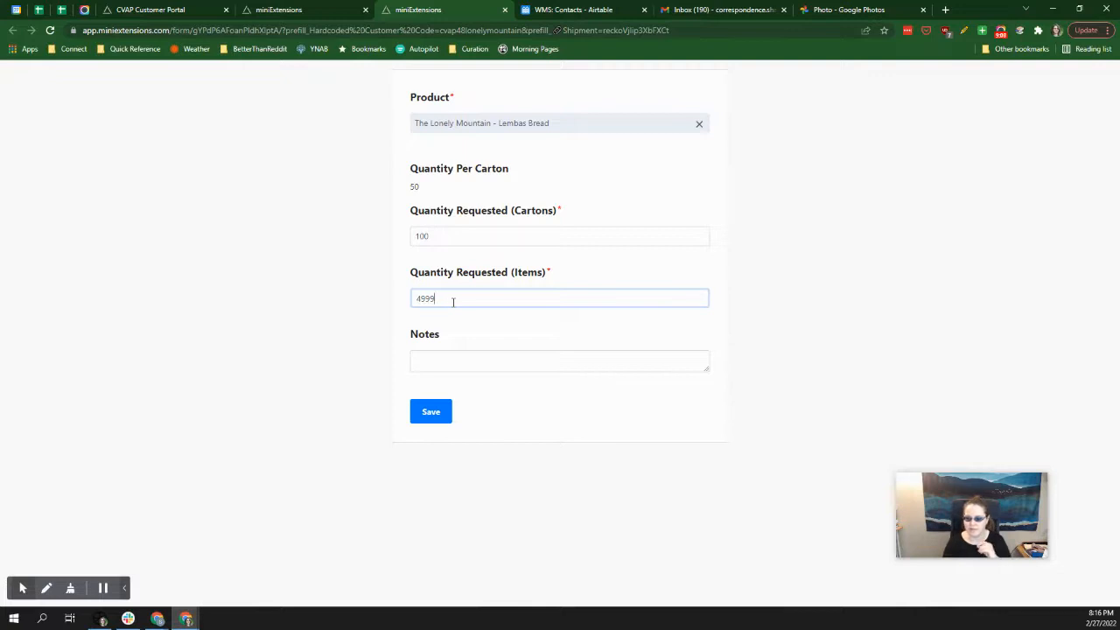
key(BackSpace)
key(BackSpace)
key(BackSpace)
key(BackSpace)
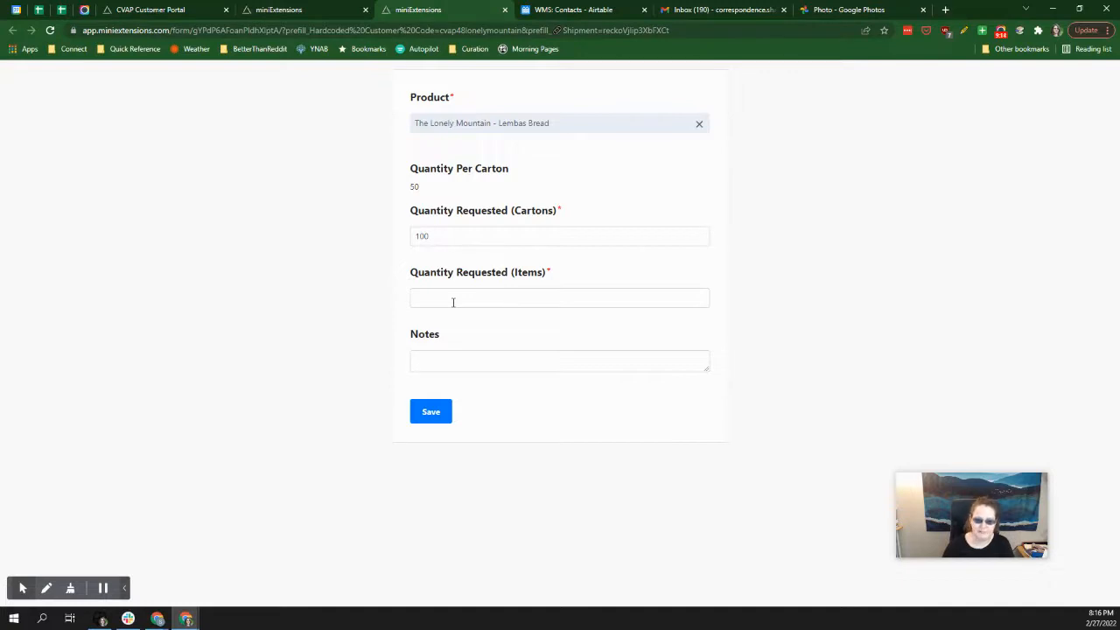
click(453, 302)
text(500)
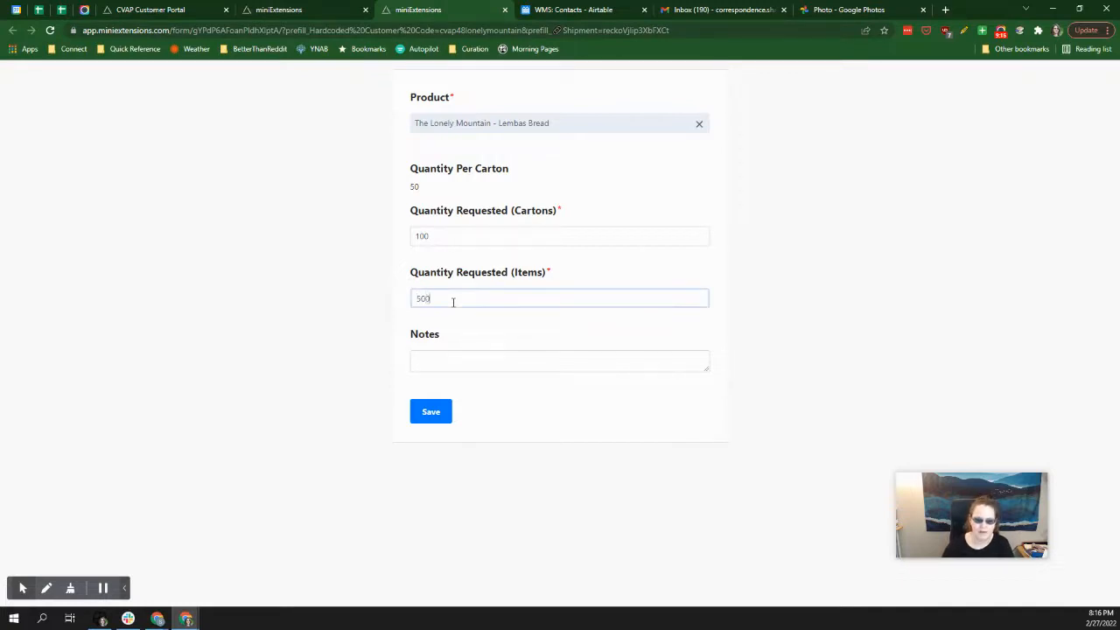
text(0)
click(454, 369)
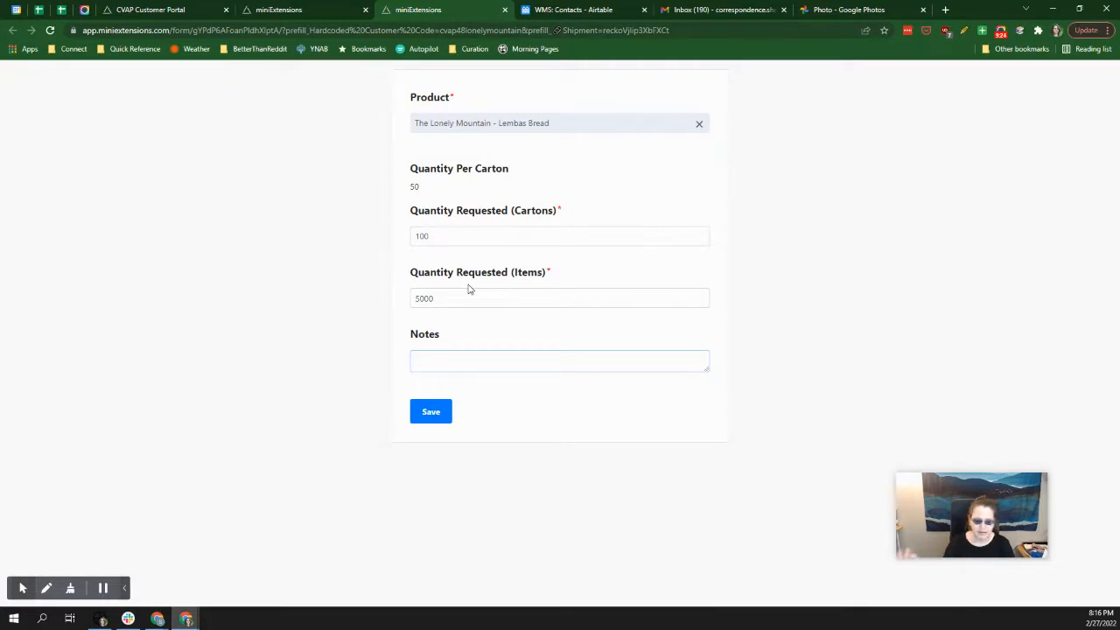
click(430, 415)
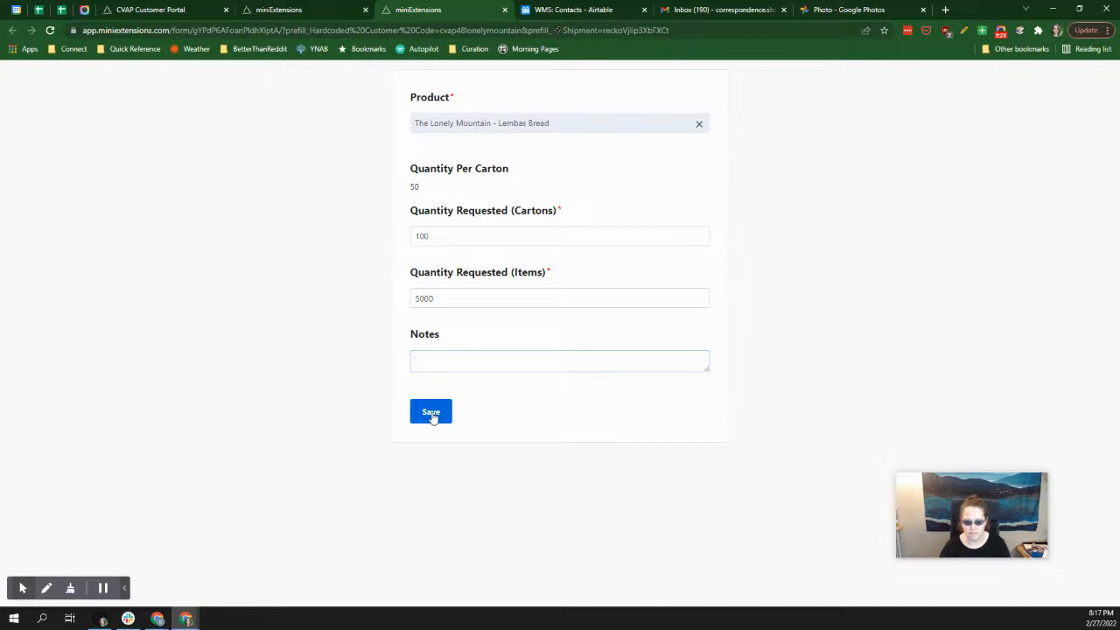
click(432, 415)
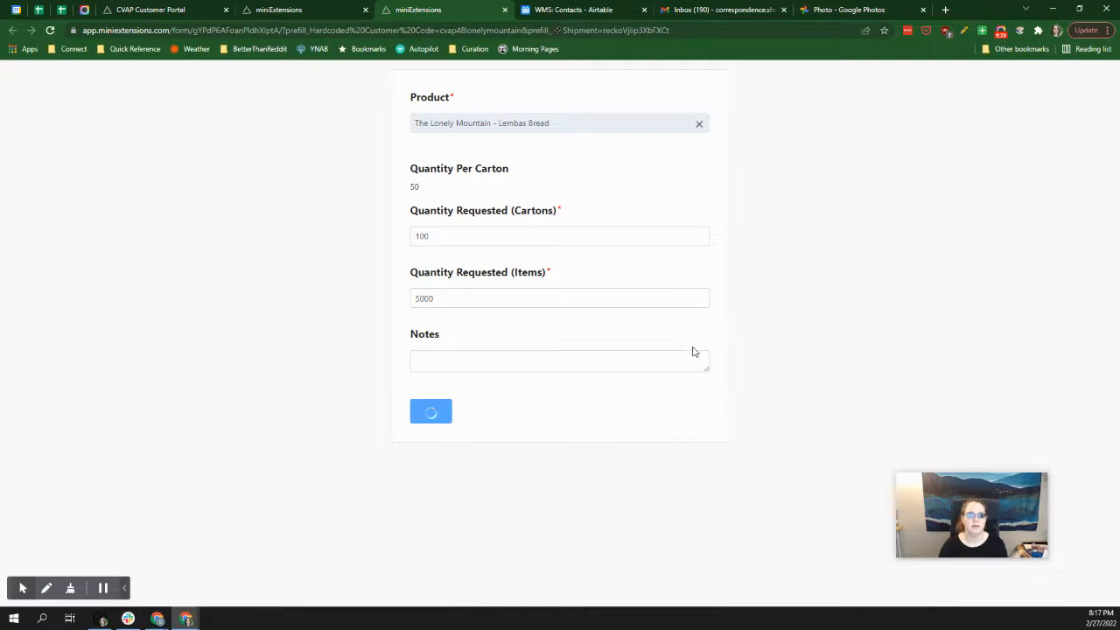
Reload the product form, re-enter The Lonely Mountain - Lembas Bread with 100 cartons and 5000 items, and save it.
click(50, 31)
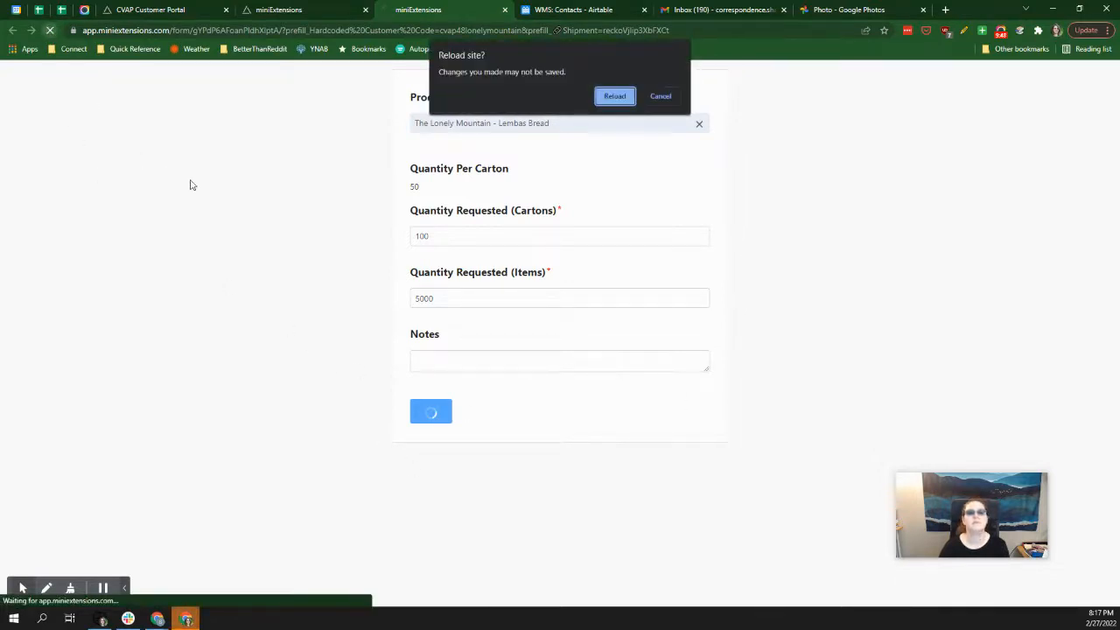
click(610, 98)
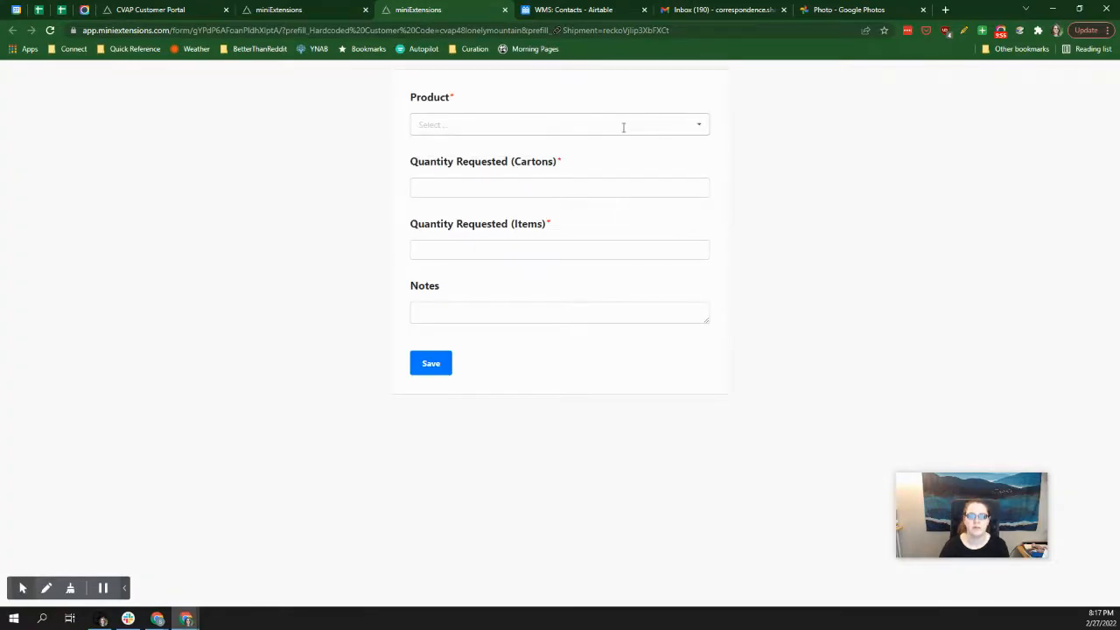
click(626, 124)
click(565, 234)
click(533, 200)
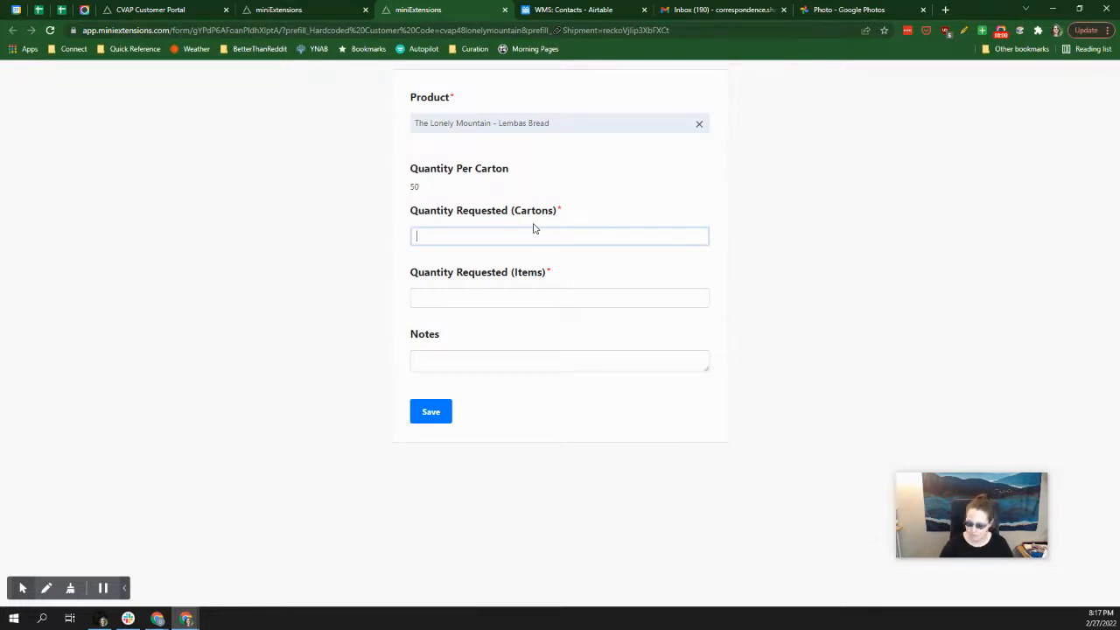
text(100)
click(538, 294)
text(5000)
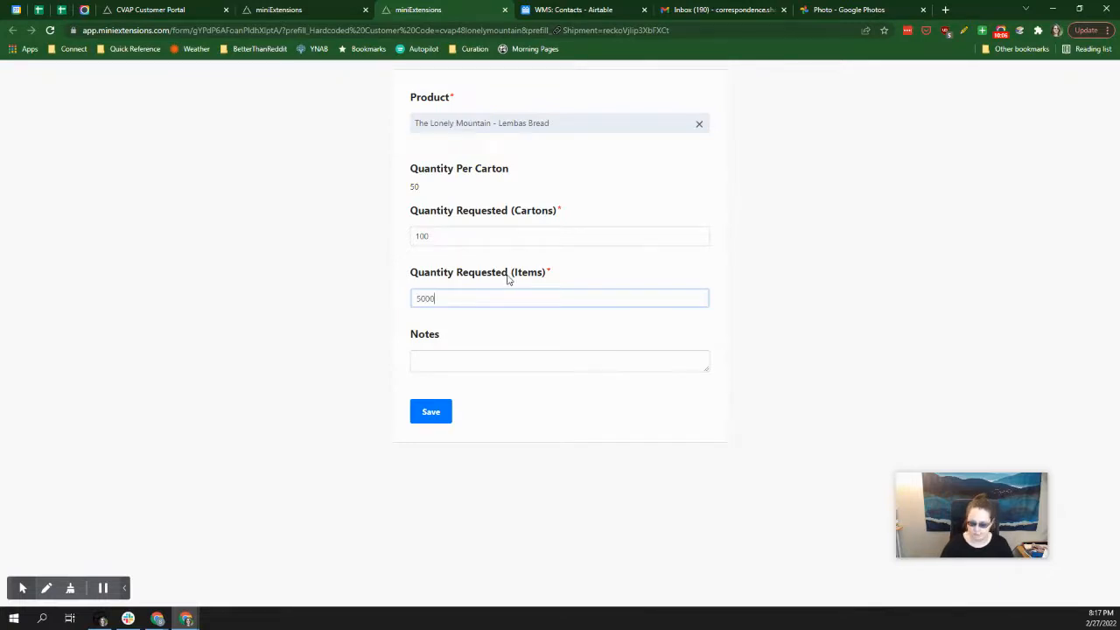
click(429, 420)
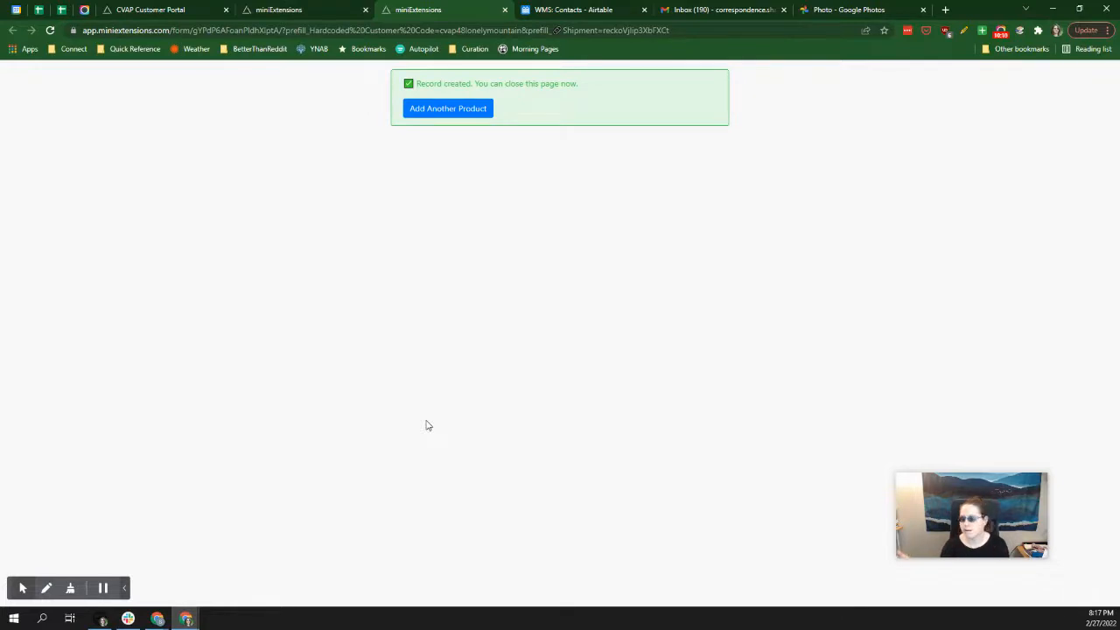
Add another product, the Hobbit sized Durable Travelling Cloaks, with 50 cartons and the matching item quantity, and save the entry.
click(470, 103)
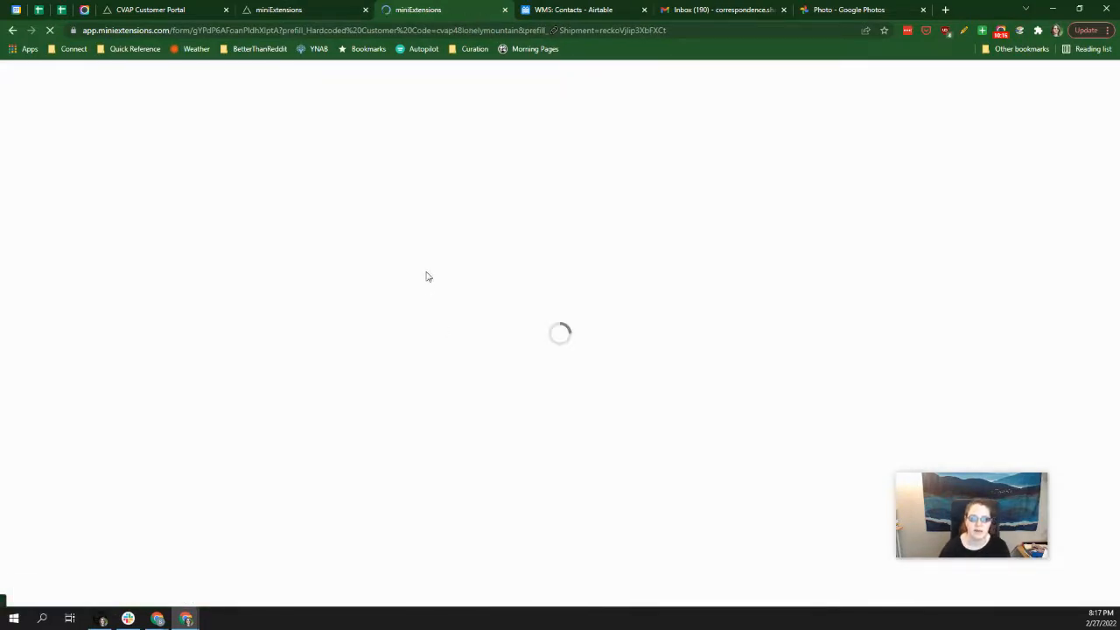
click(451, 124)
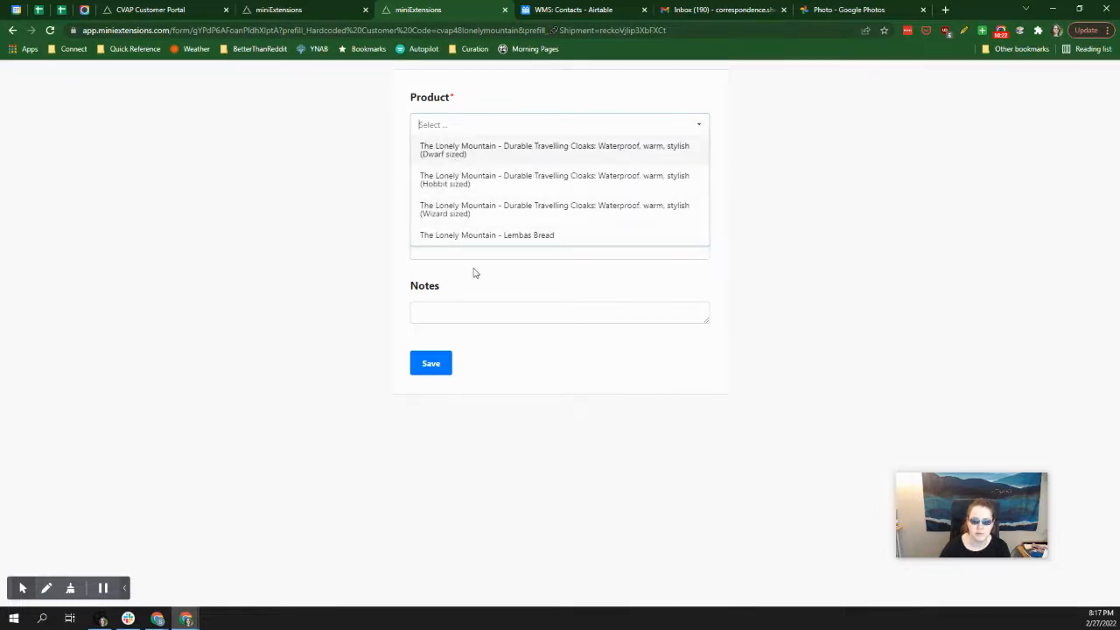
click(448, 181)
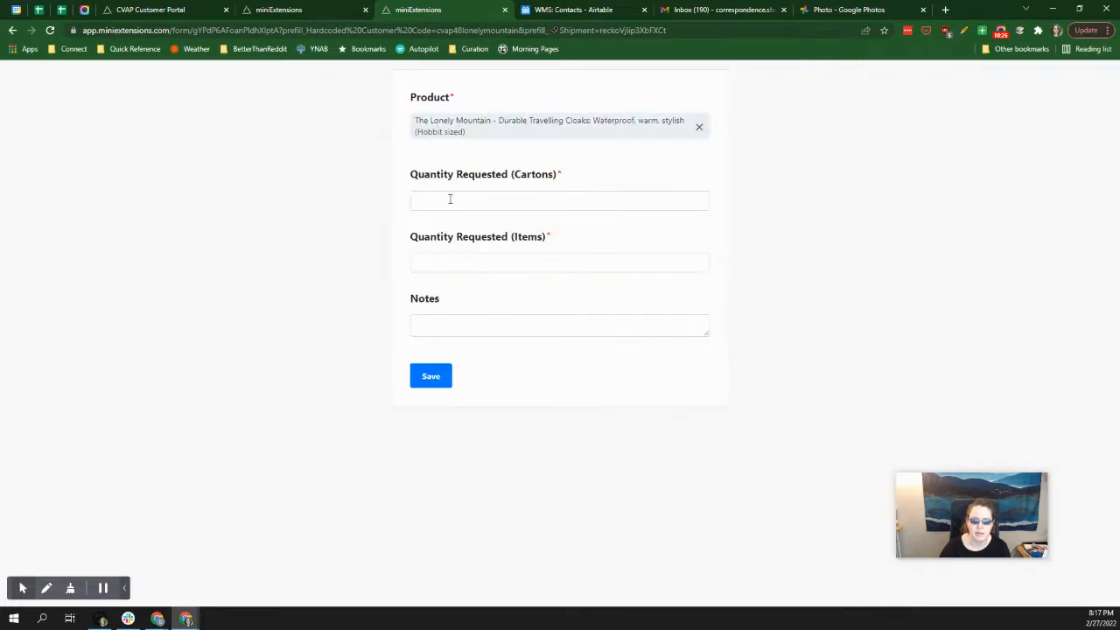
click(451, 200)
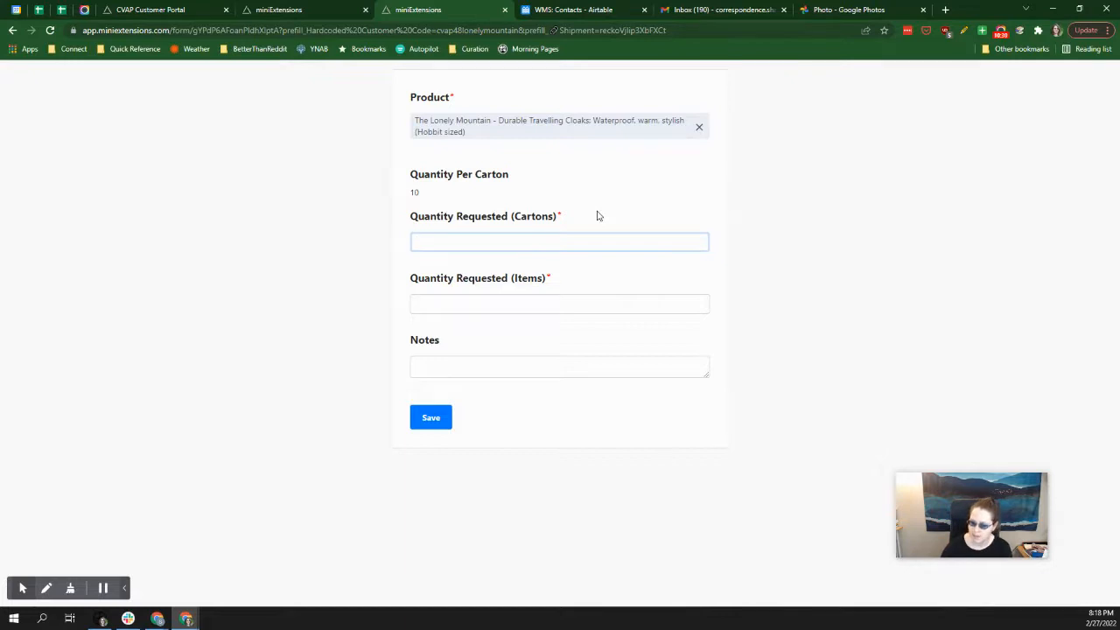
text(50)
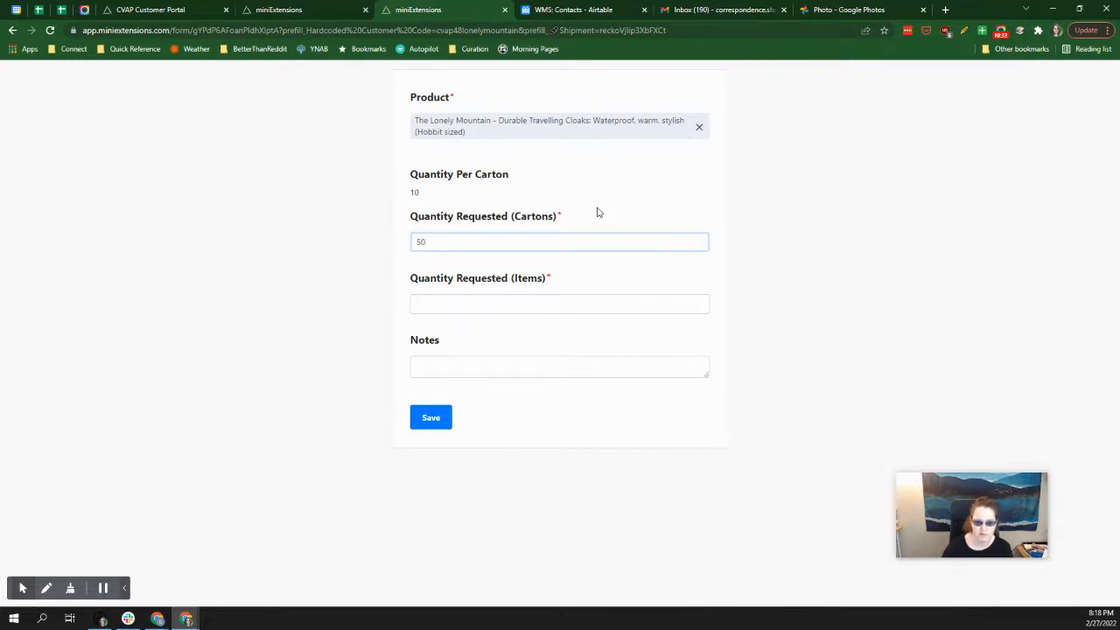
click(514, 307)
text(500)
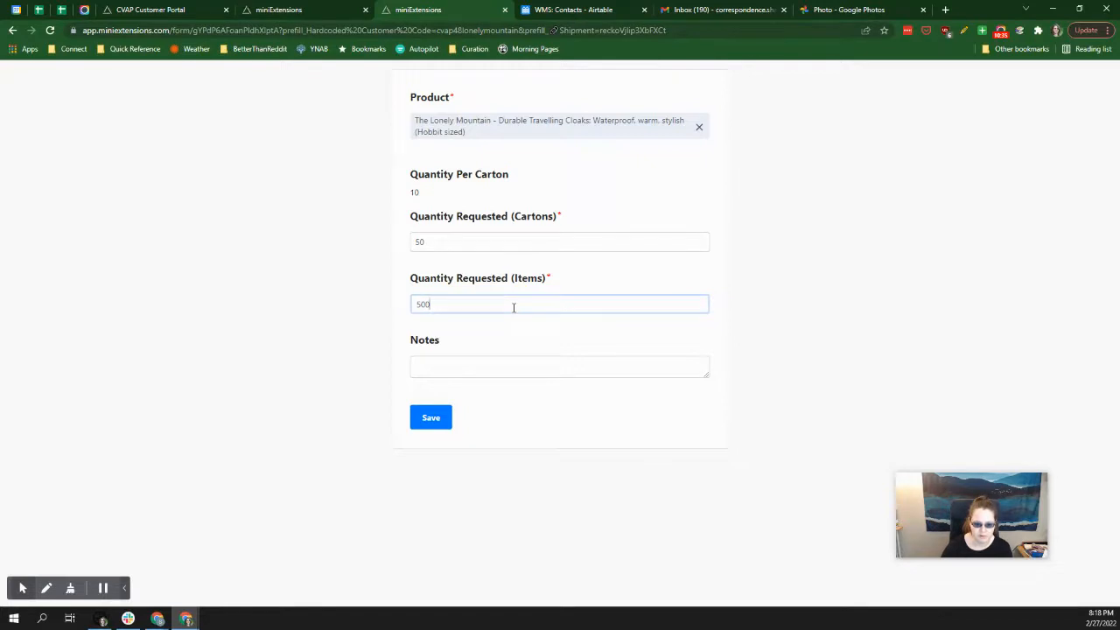
click(426, 424)
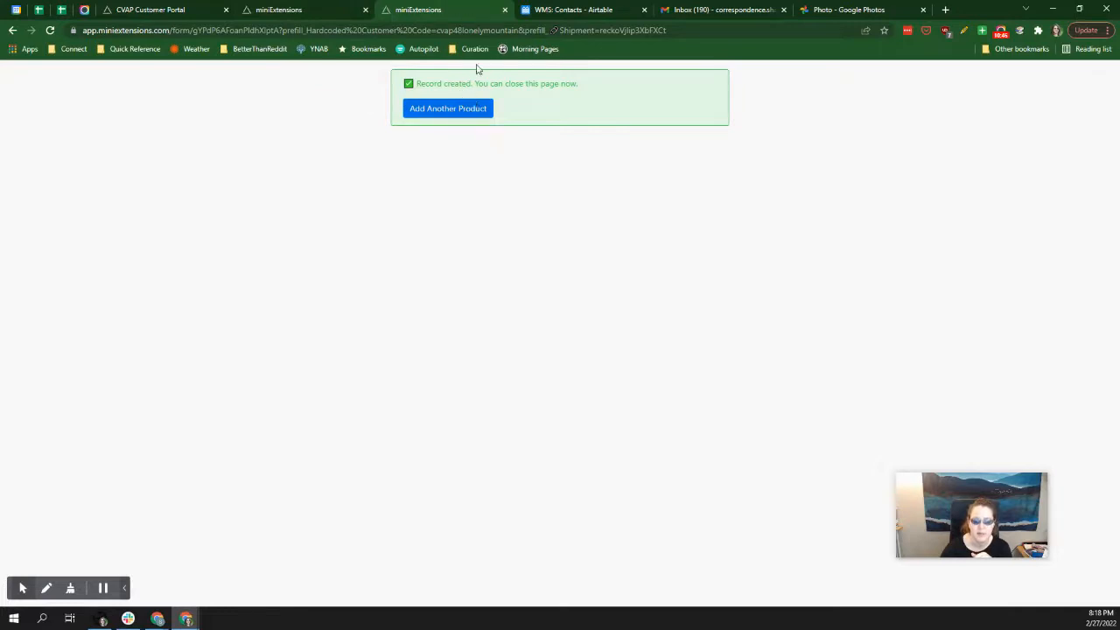
Close the product form and refresh the shipment page to review its product list and total cubic feet.
click(504, 10)
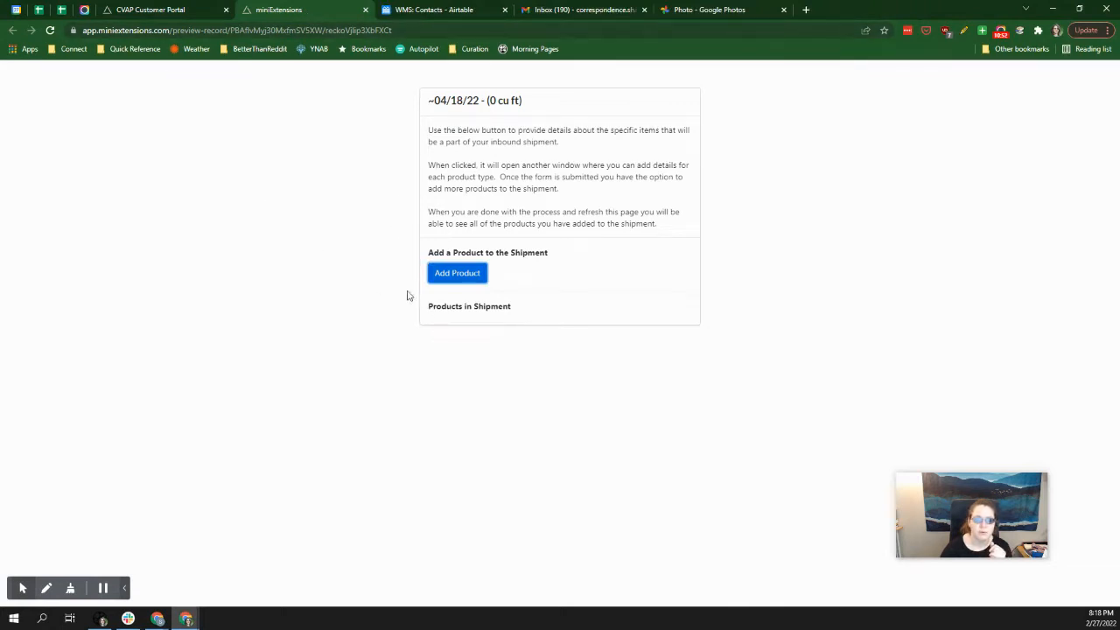
click(50, 29)
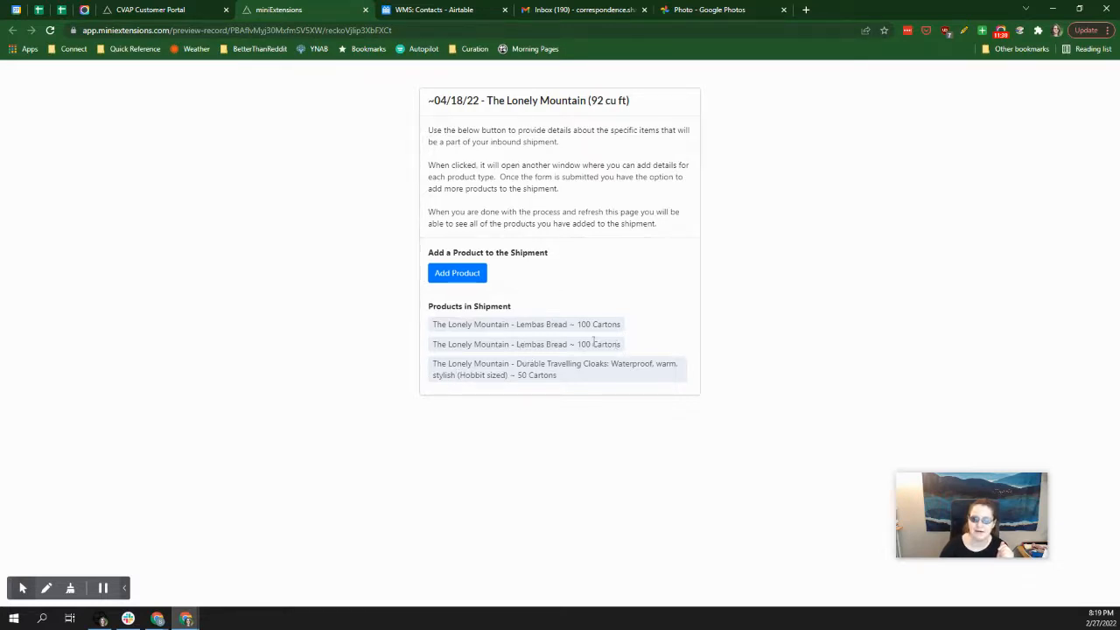
drag(590, 100, 625, 102)
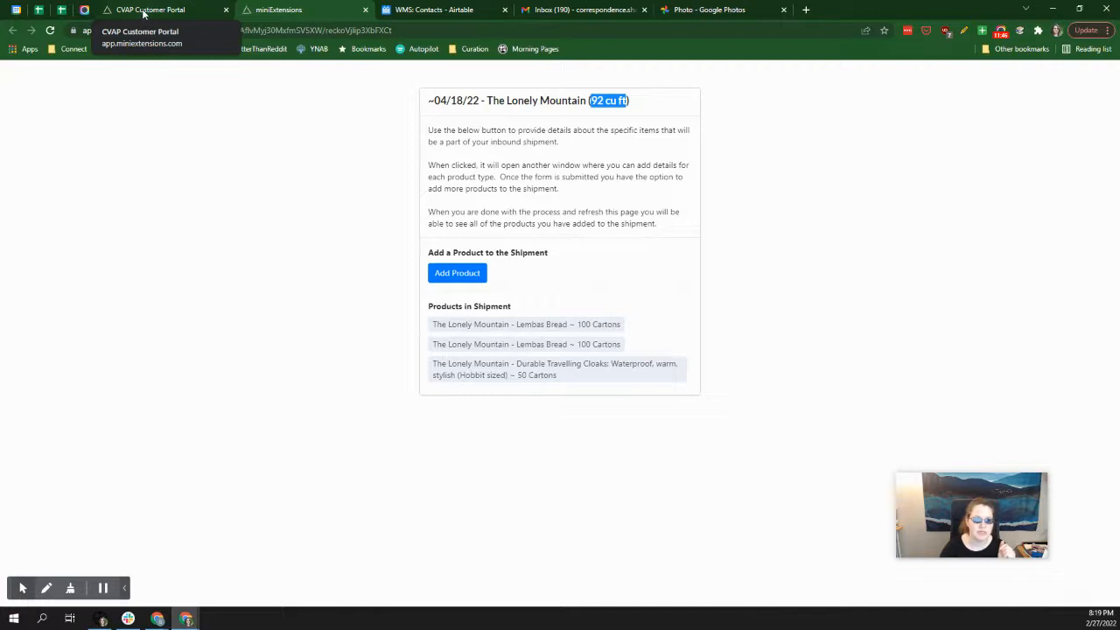
Close the shipment page and examine the Scheduled to Arrive quantities in the customer portal's Inventory List.
key(ctrl+w)
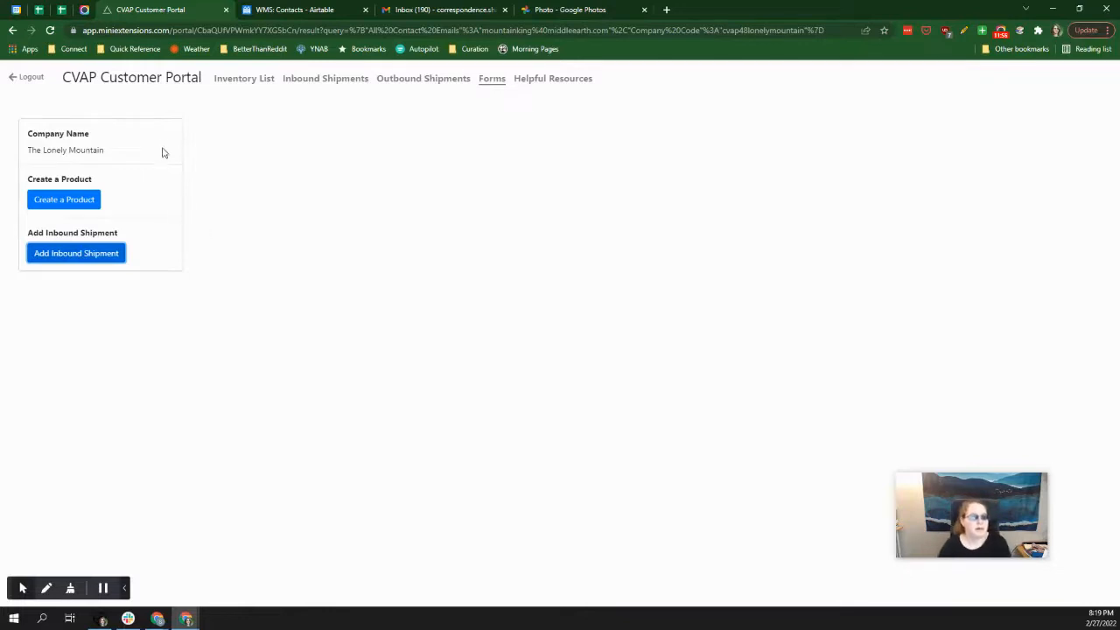
click(258, 80)
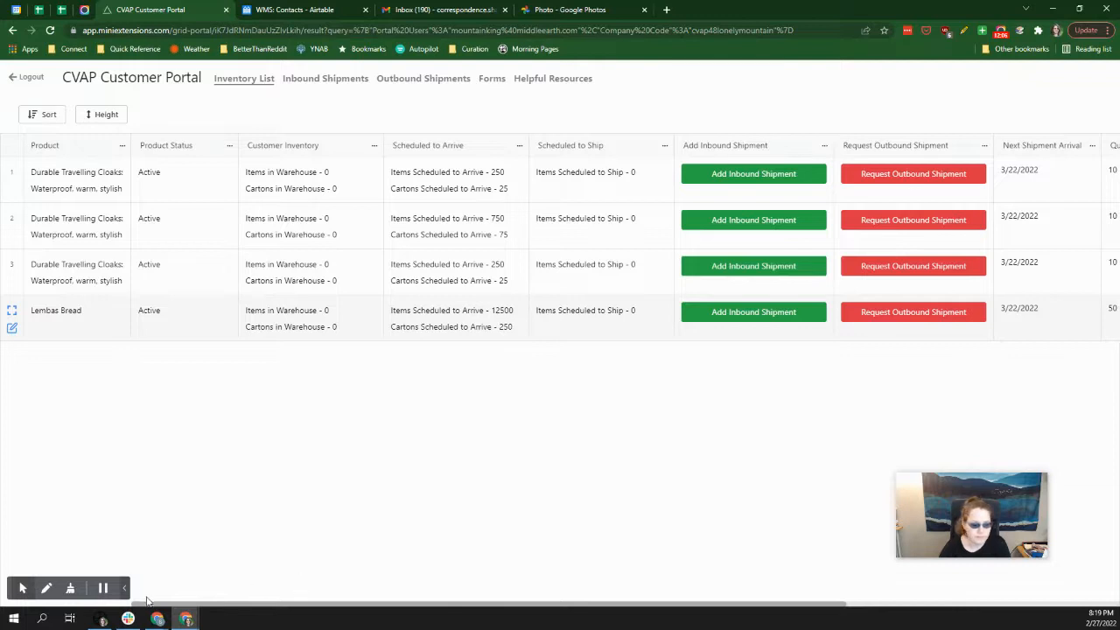
drag(147, 603, 223, 536)
click(398, 235)
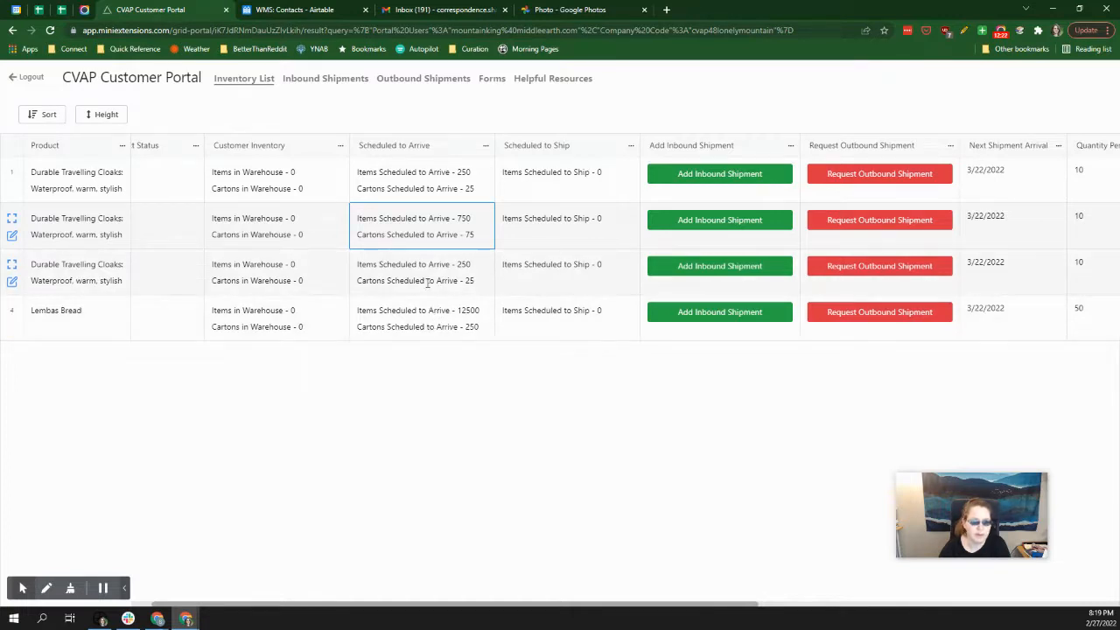
drag(248, 607, 226, 607)
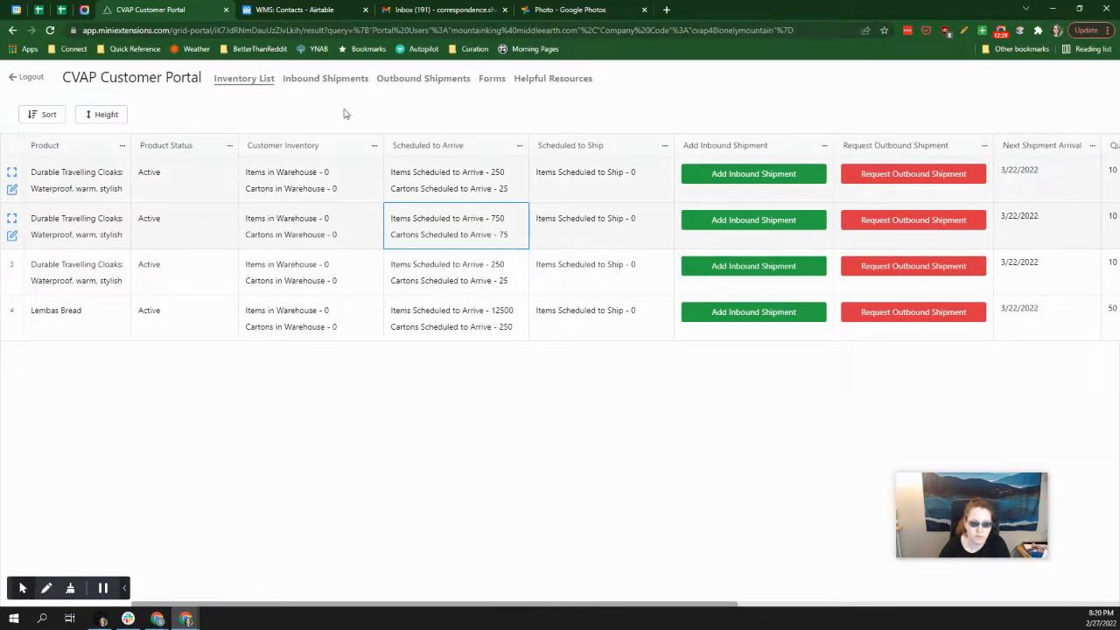
Open the Inbound Shipments list and review the first shipment's ID, dates, creation notes and dock location.
click(334, 80)
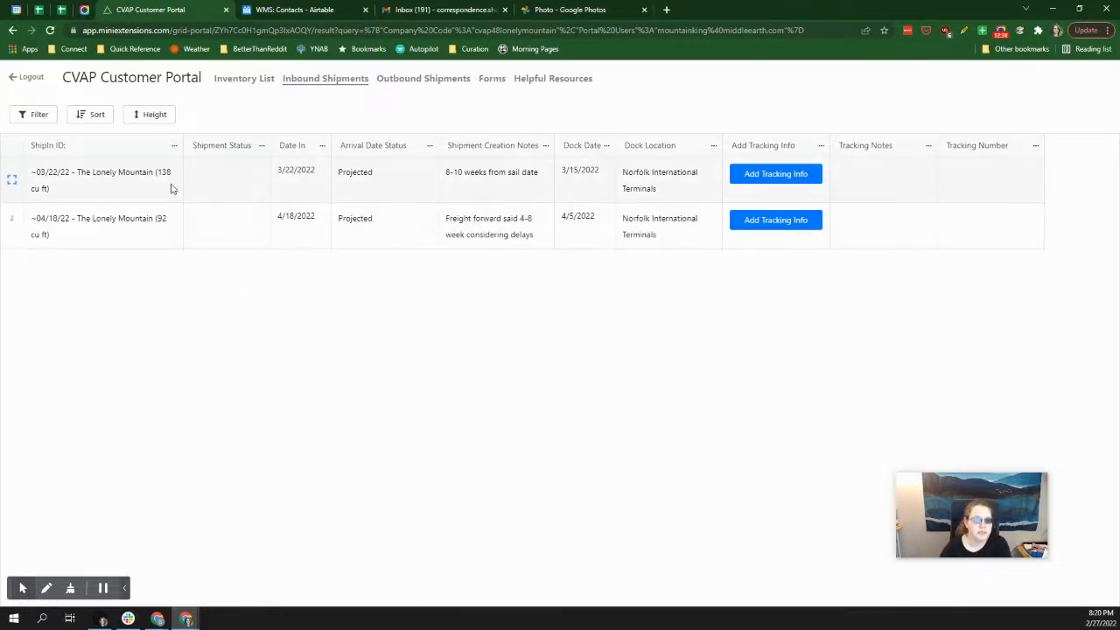
drag(161, 182, 616, 178)
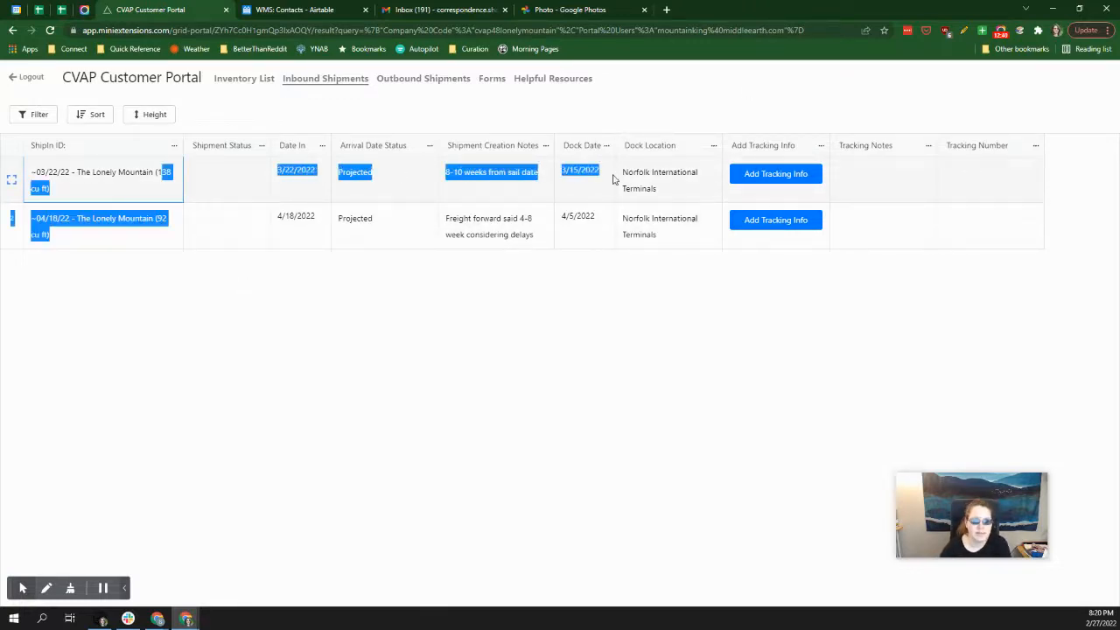
click(619, 188)
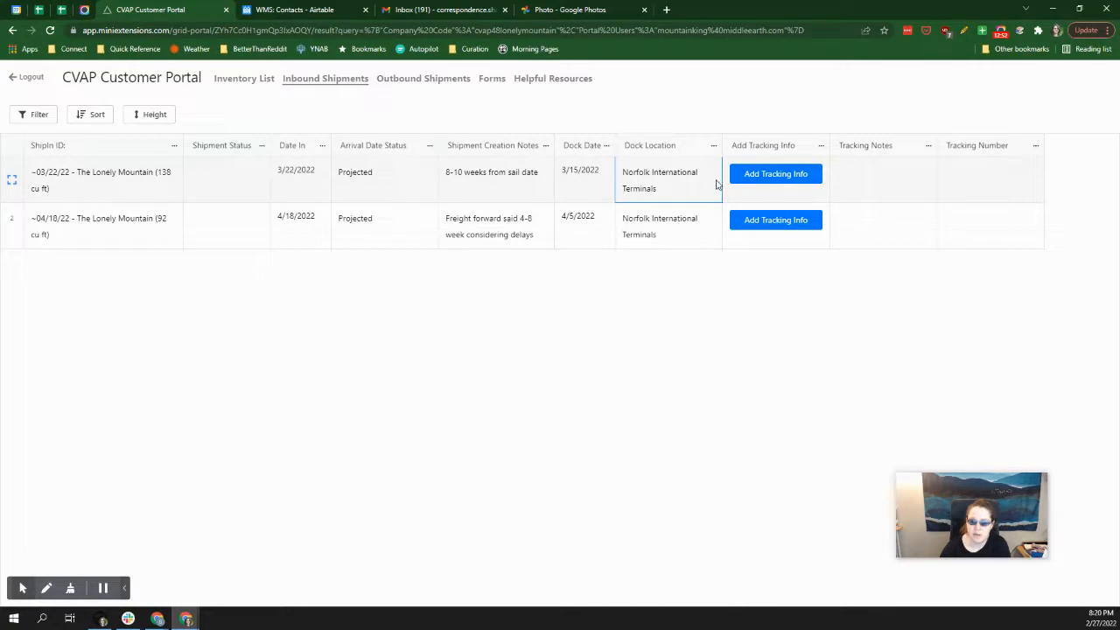
Open the tracking information form for the 03/22/22 inbound shipment and examine its tracking number and tracking notes fields.
click(782, 178)
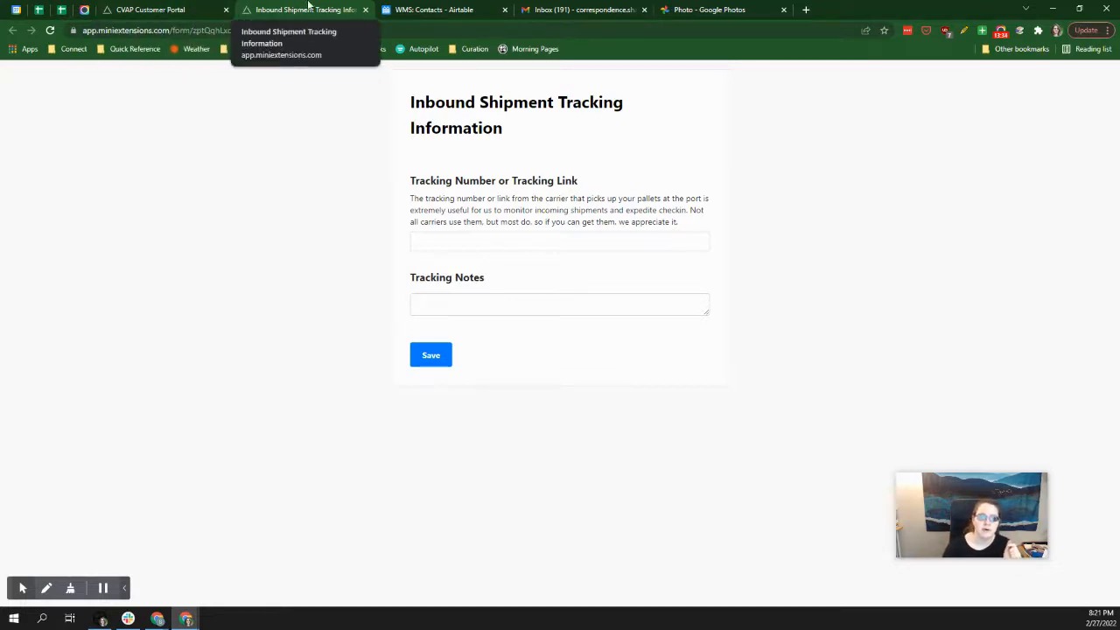
click(562, 241)
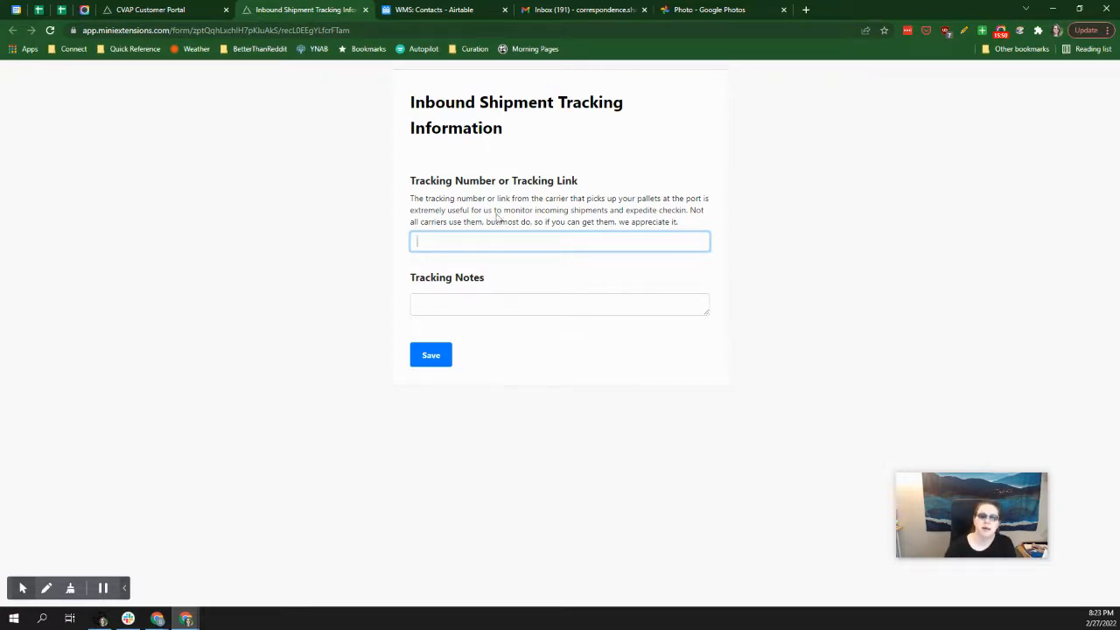
click(460, 303)
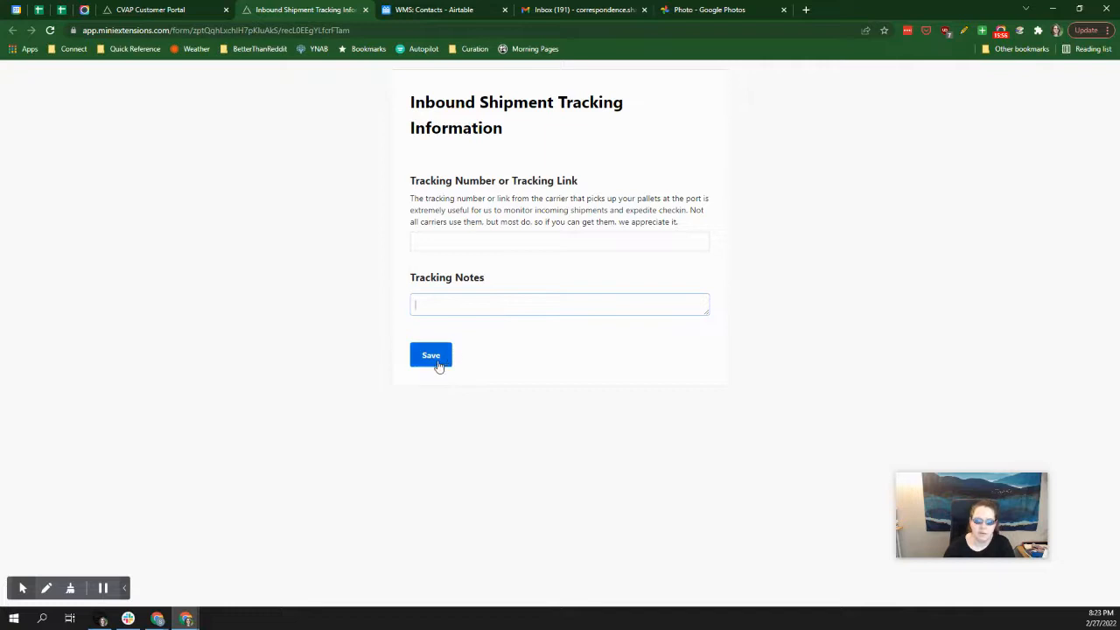
Switch back to the customer portal, review the Inventory List and Helpful Resources pages, and return to Inbound Shipments.
click(156, 10)
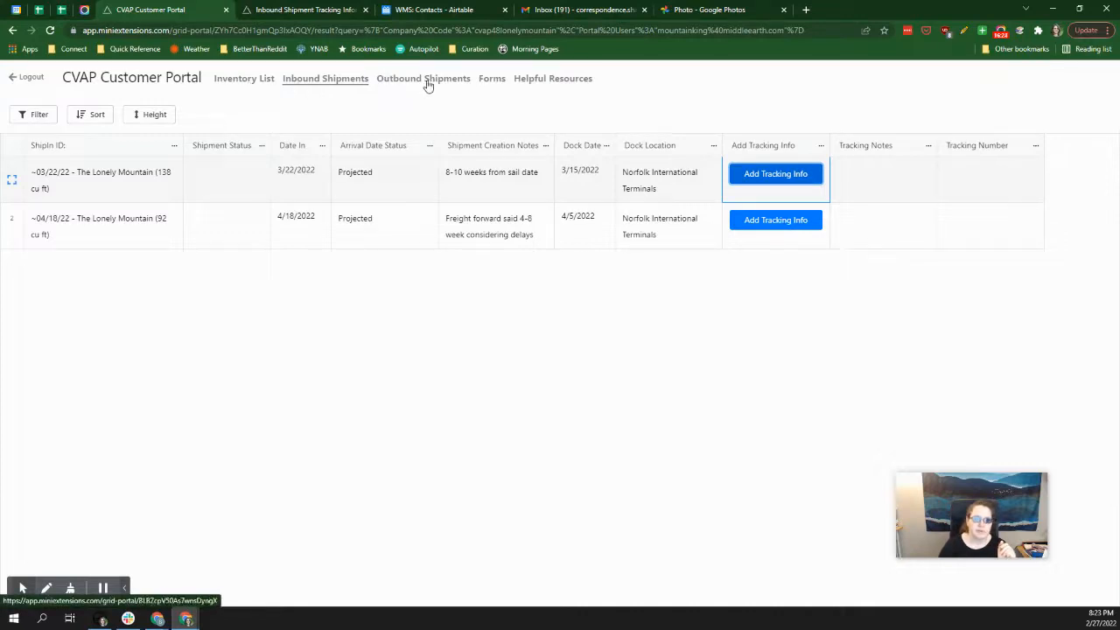
click(253, 85)
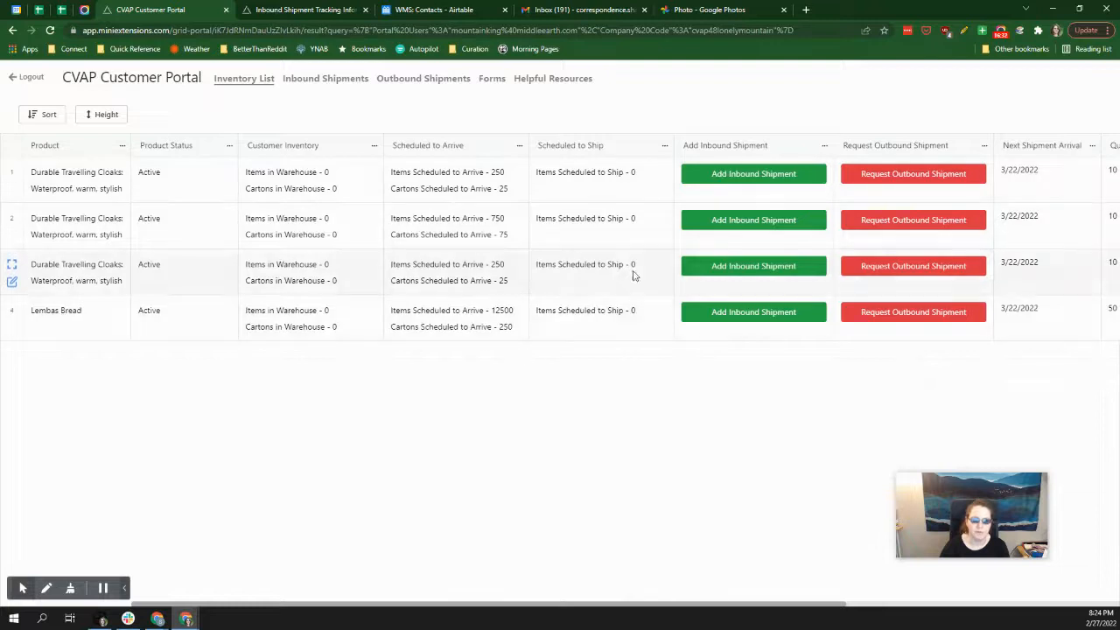
click(526, 85)
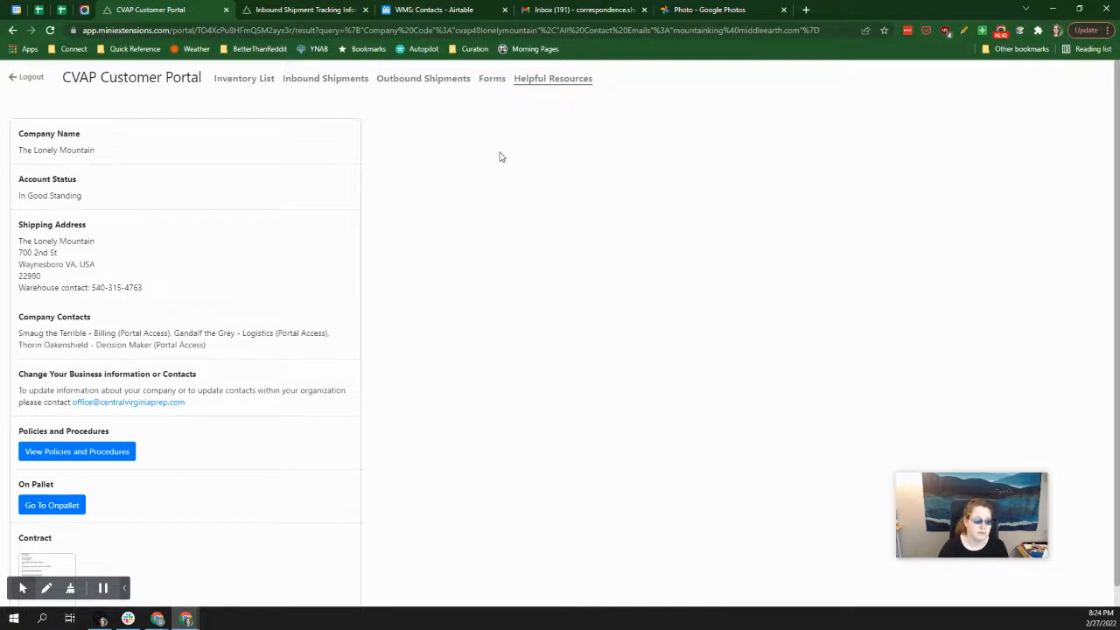
scroll(500, 157, down, 1)
scroll(500, 157, up, 1)
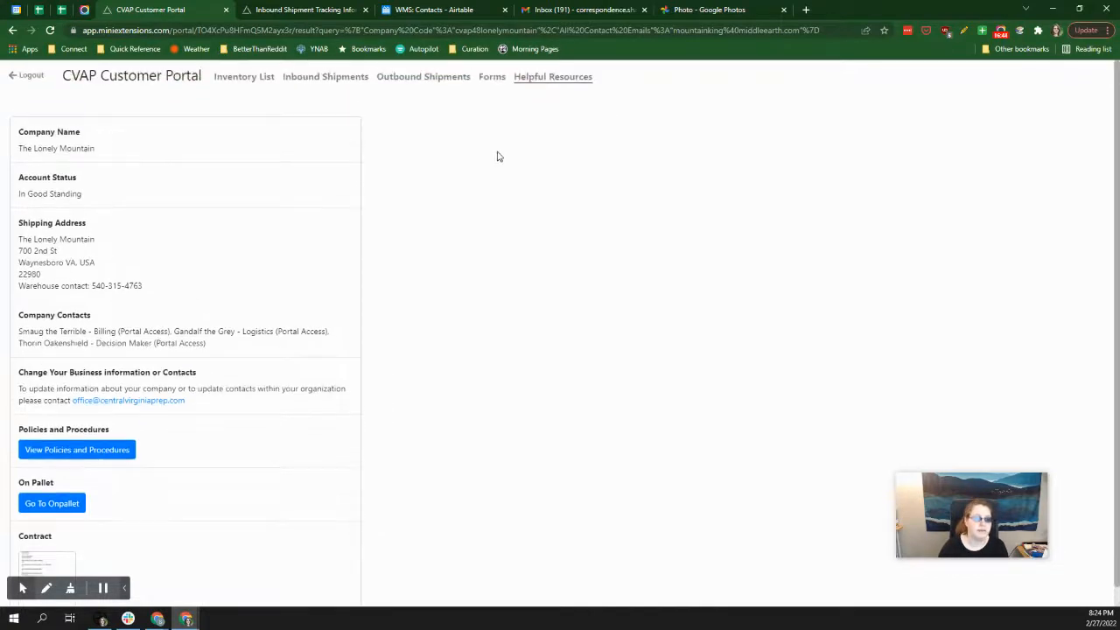
click(333, 96)
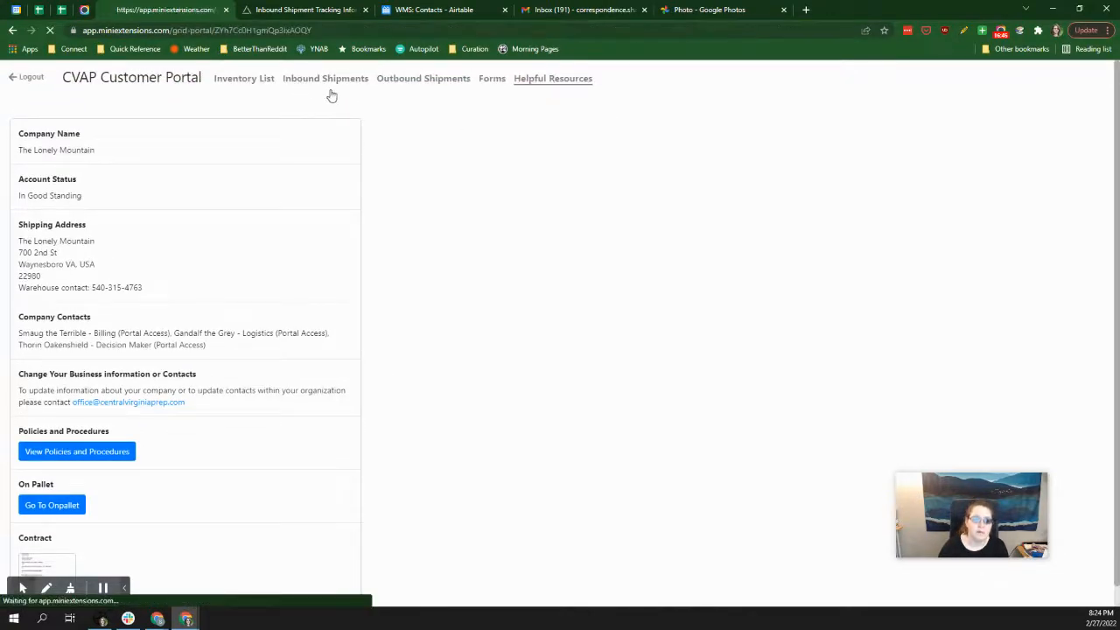